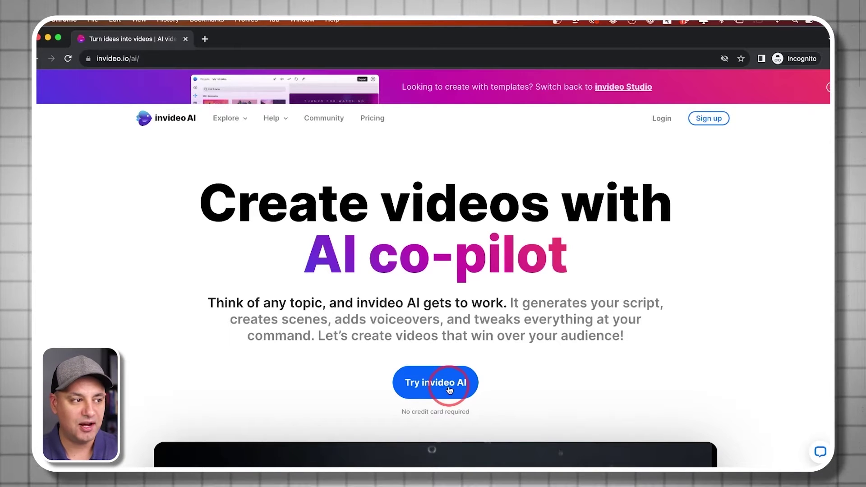
Step: Start invideo AI, then check the 3600-character prompt limit and the workflow list
click(352, 150)
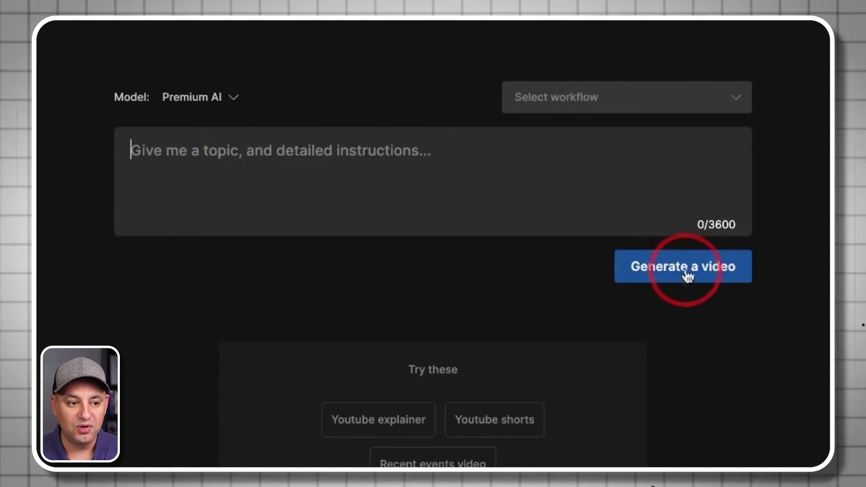
drag(708, 223, 743, 225)
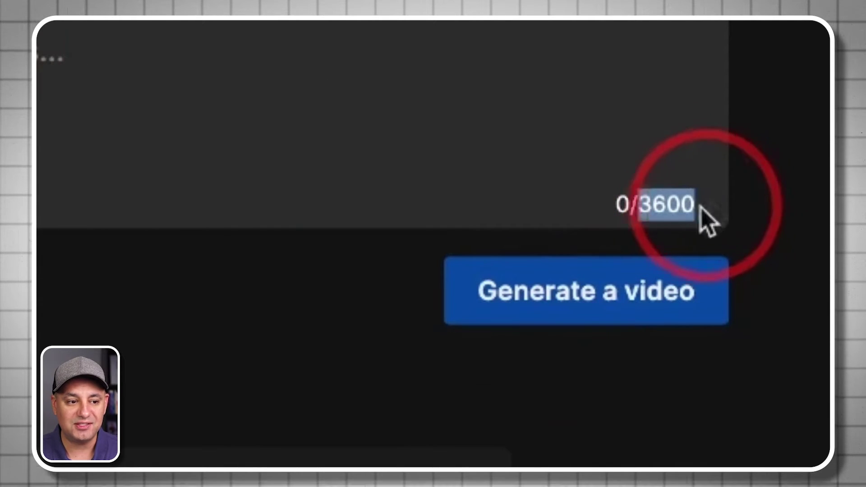
click(697, 218)
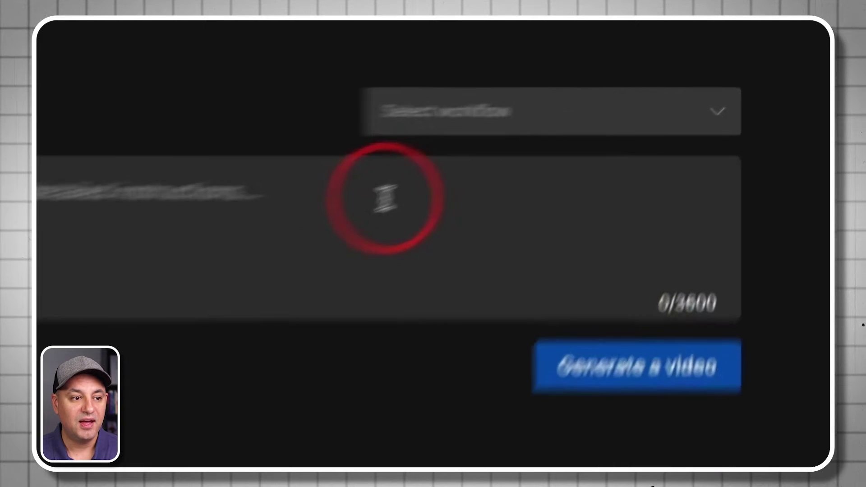
click(461, 121)
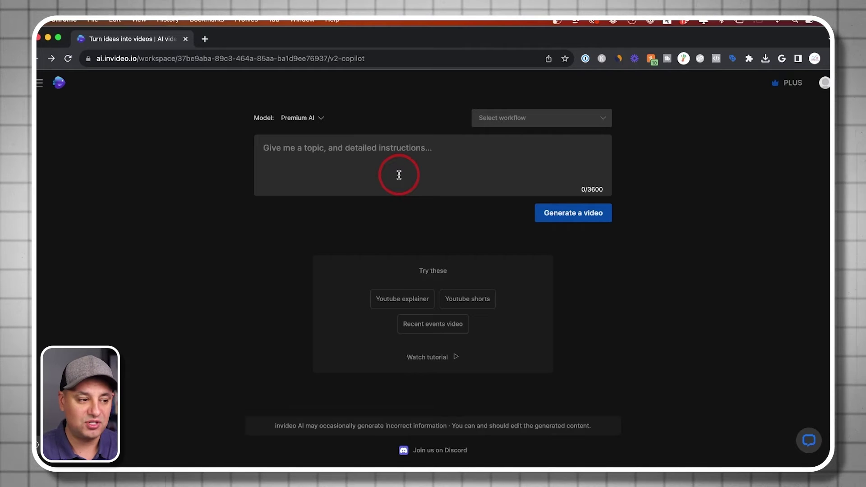
Step: Generate a video from the prompt 'create a video about top 10 destination for a vacation in europe'
text(create a video about top 10 destination for a vacation in europe)
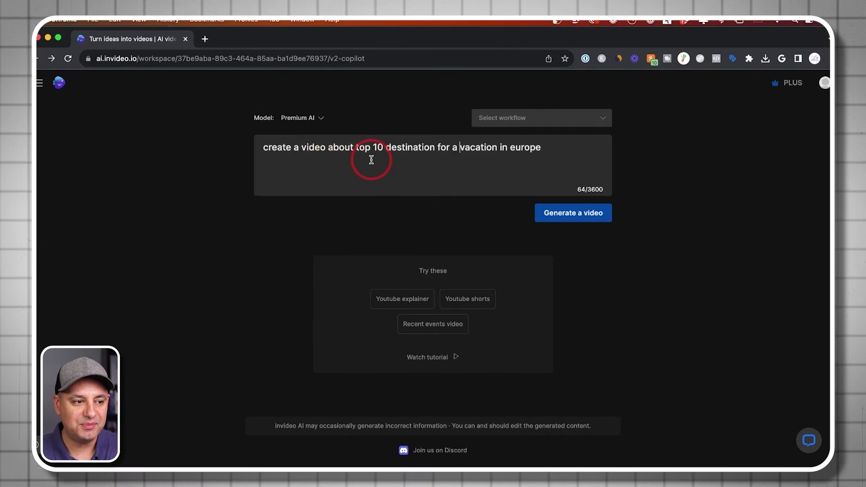
click(459, 160)
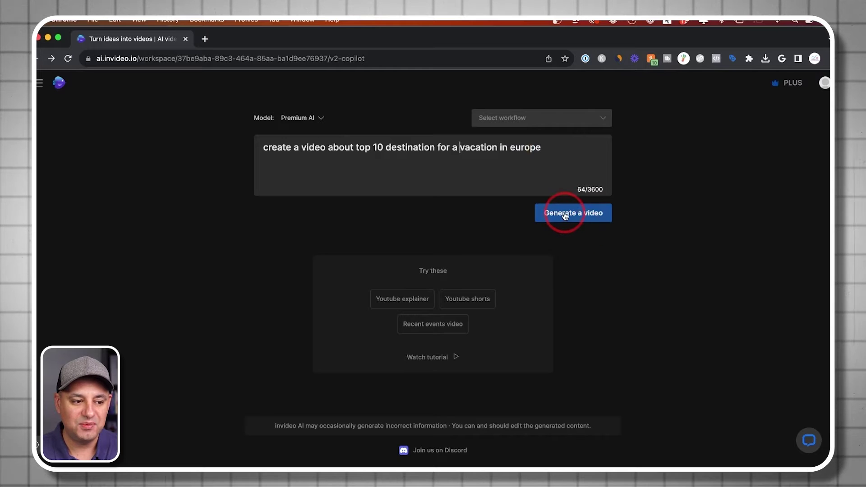
click(565, 214)
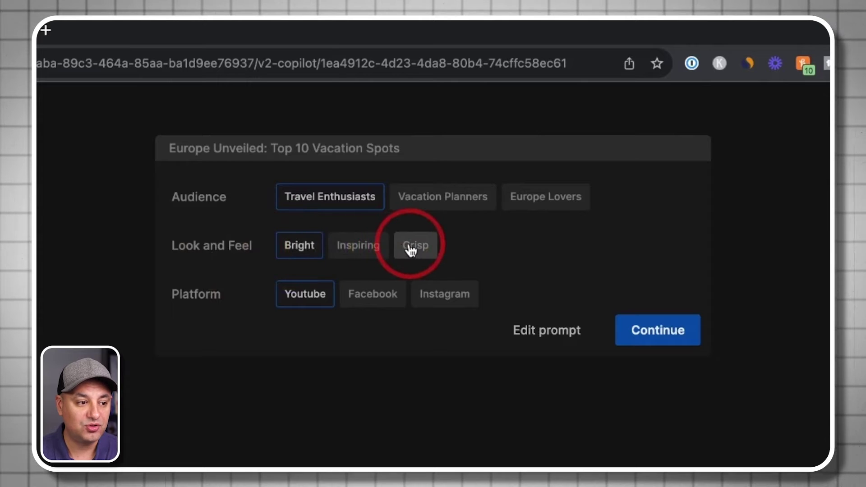
Step: Choose the Inspiring look, keep Travel Enthusiasts and Youtube, and continue
click(346, 247)
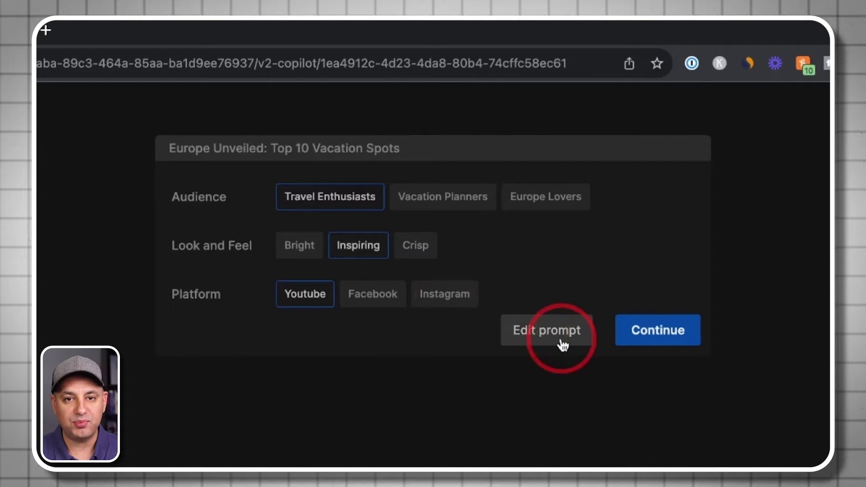
click(656, 329)
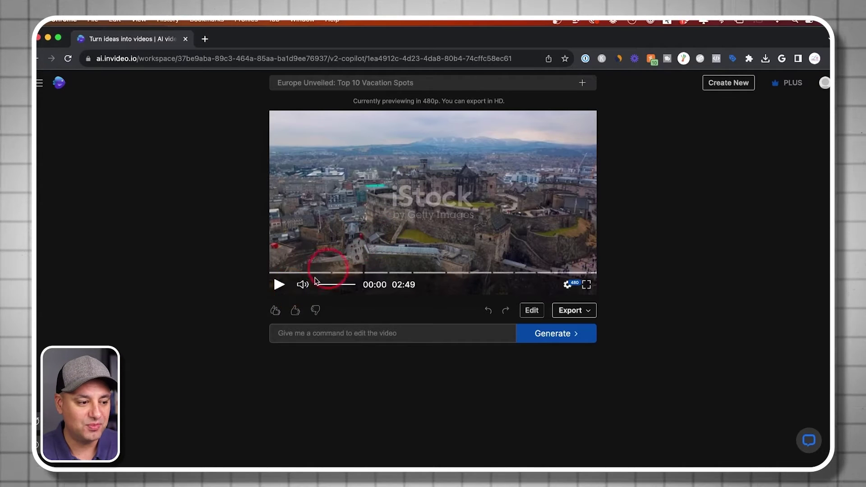
Step: Watch the 2:49 Europe video full screen, then bring up its scene editor
click(587, 284)
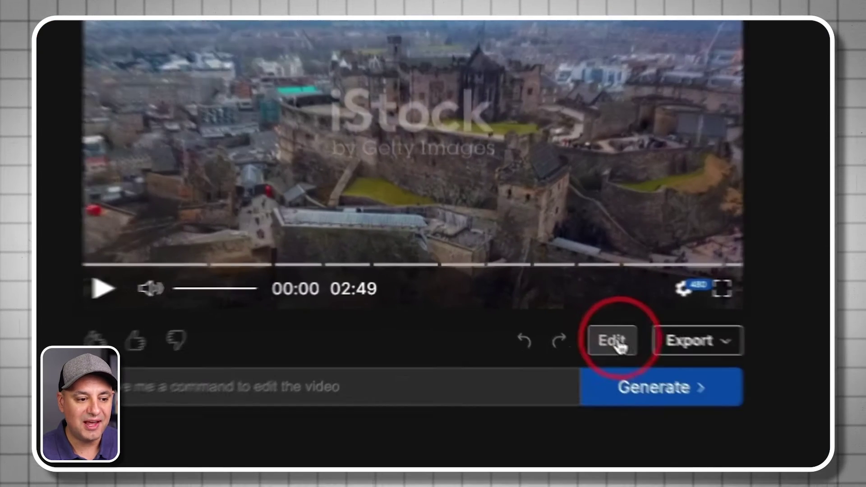
click(532, 311)
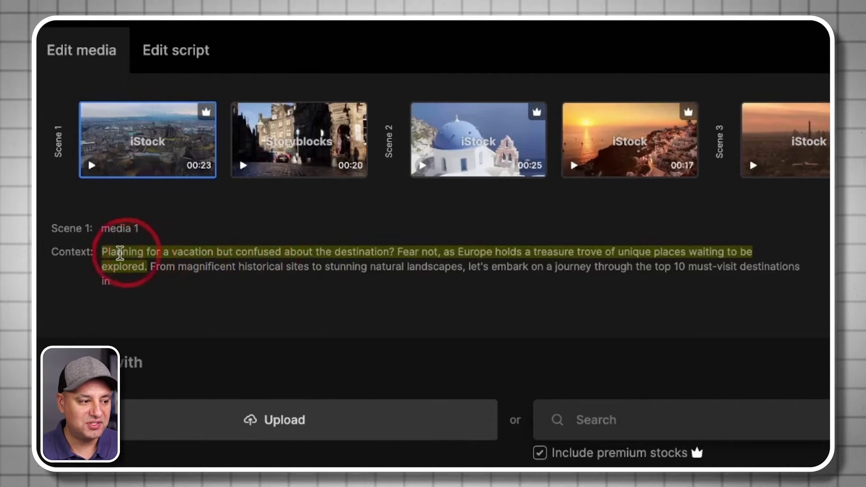
Step: Highlight the opening sentence of Scene 1's narration
drag(104, 252, 145, 267)
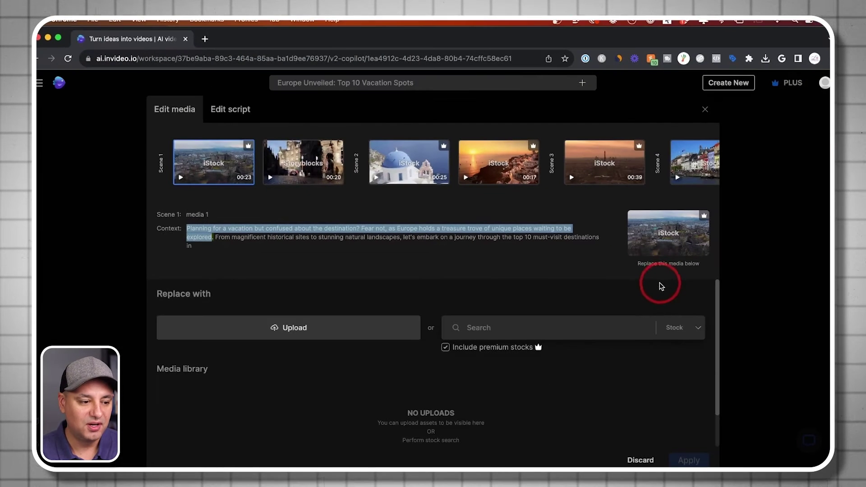
Step: Rewrite the opening narration to begin 'Looking for the perfect European vacation?'
click(221, 110)
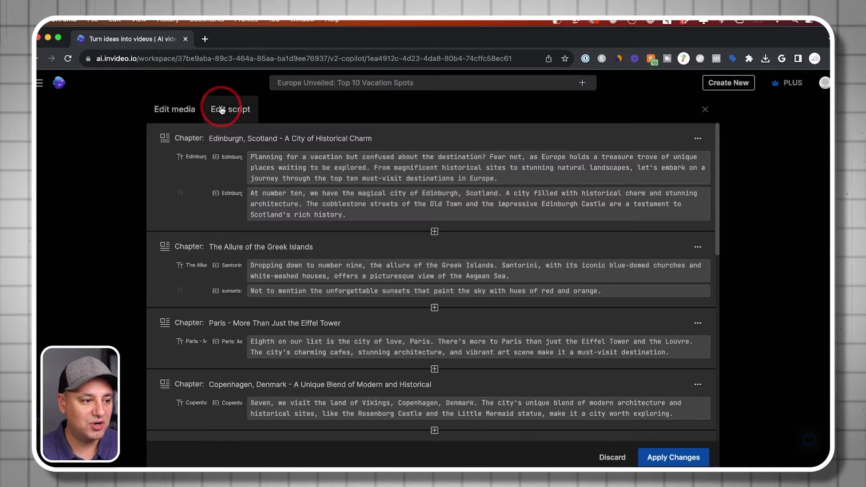
click(361, 193)
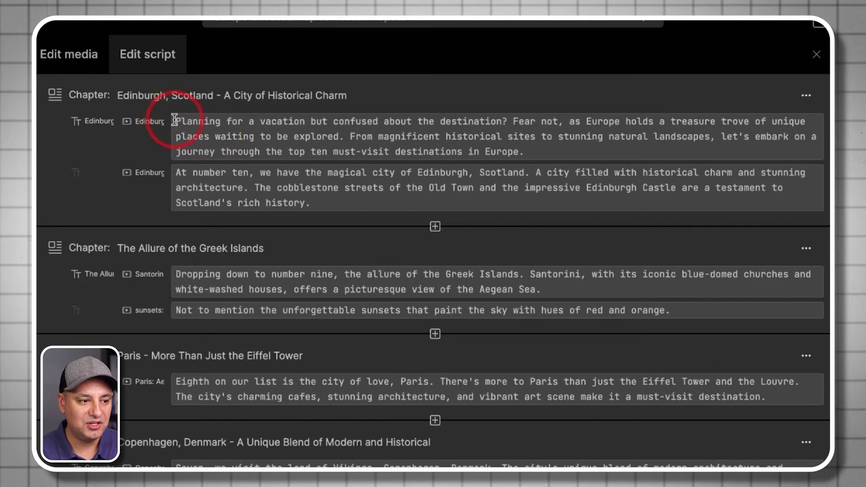
click(253, 157)
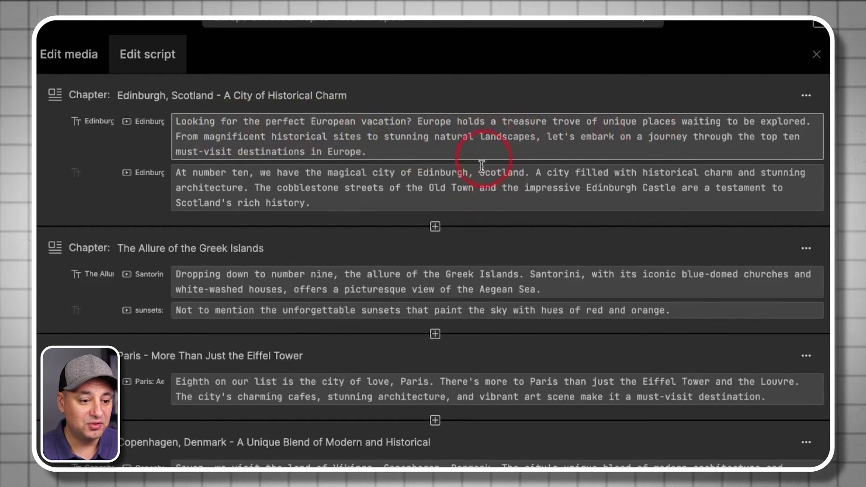
scroll(481, 166, down, 5)
scroll(487, 248, down, 5)
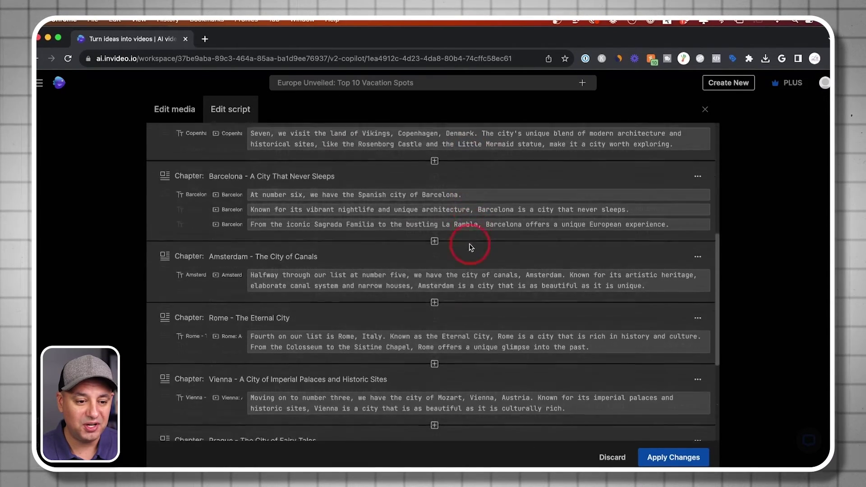
scroll(471, 247, down, 5)
scroll(469, 244, up, 15)
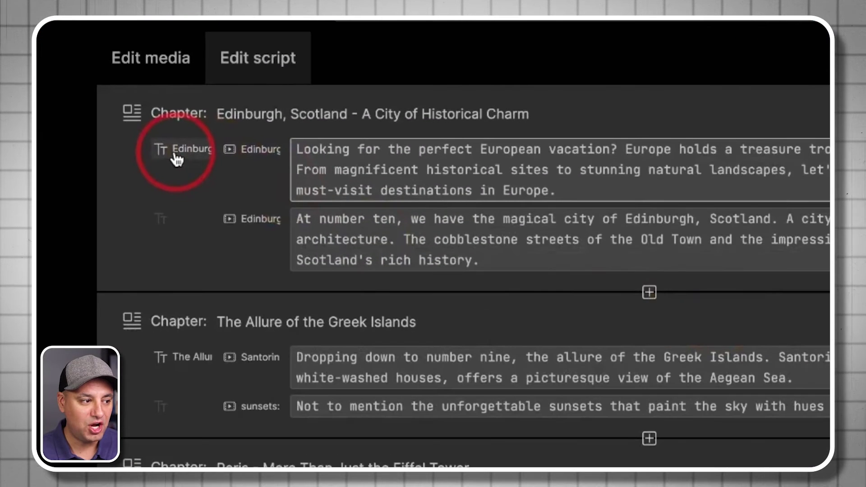
Step: Delete the Edinburgh chapter's on-screen title and apply the script edits
click(190, 158)
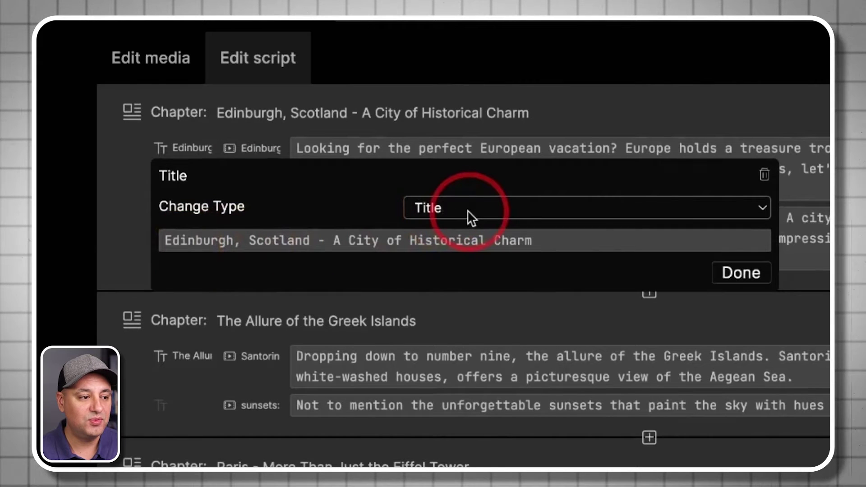
click(496, 235)
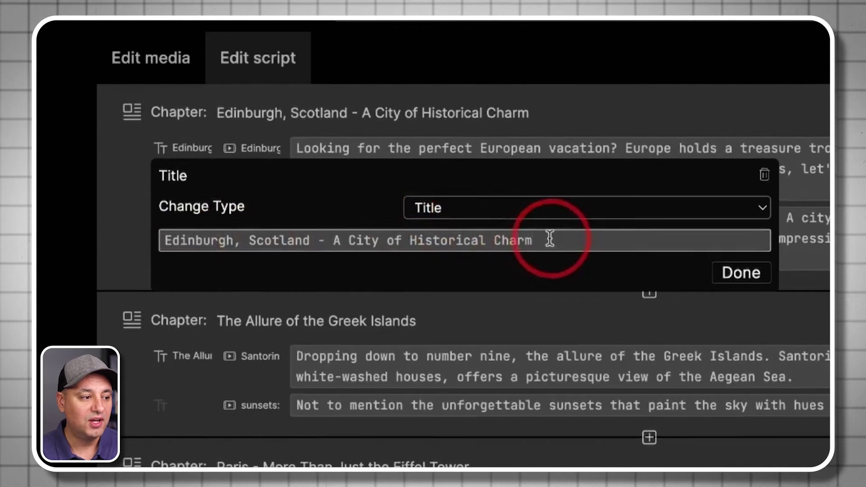
key(ctrl+a)
key(BackSpace)
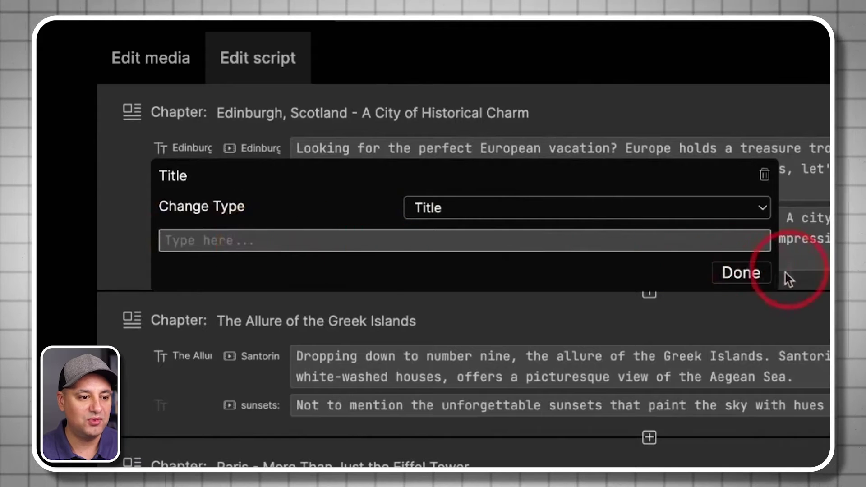
click(728, 205)
click(727, 206)
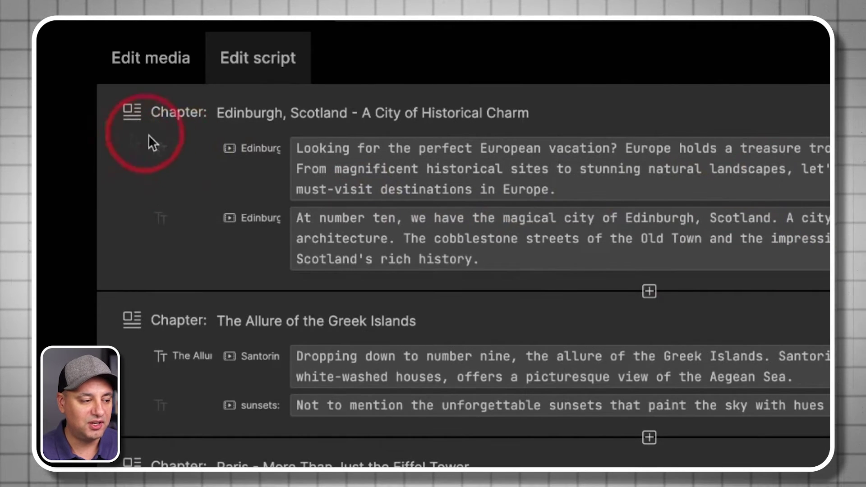
click(169, 358)
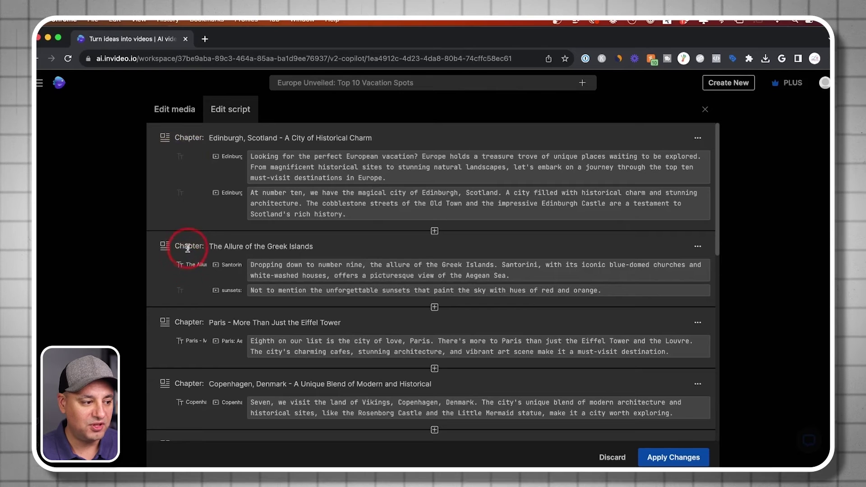
click(180, 266)
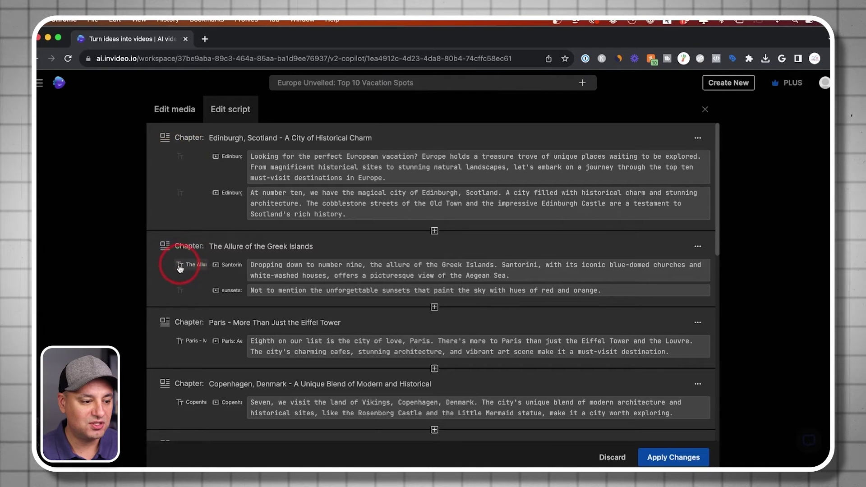
scroll(496, 277, down, 5)
scroll(514, 289, up, 5)
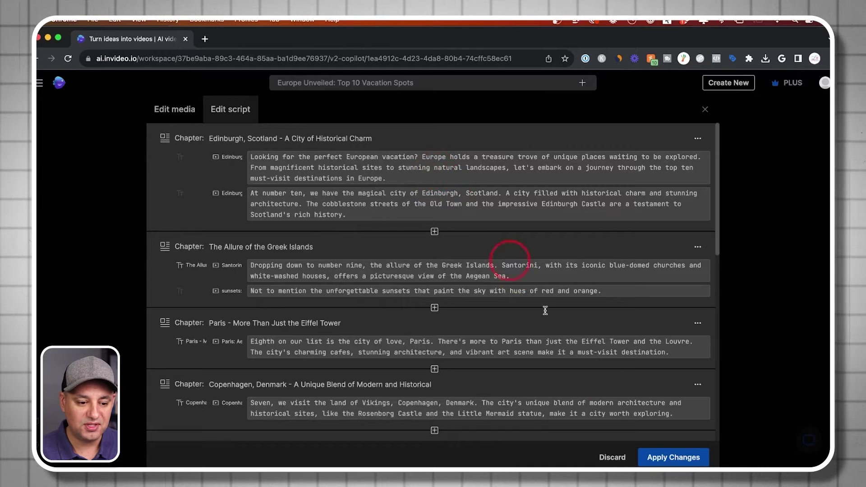
click(659, 459)
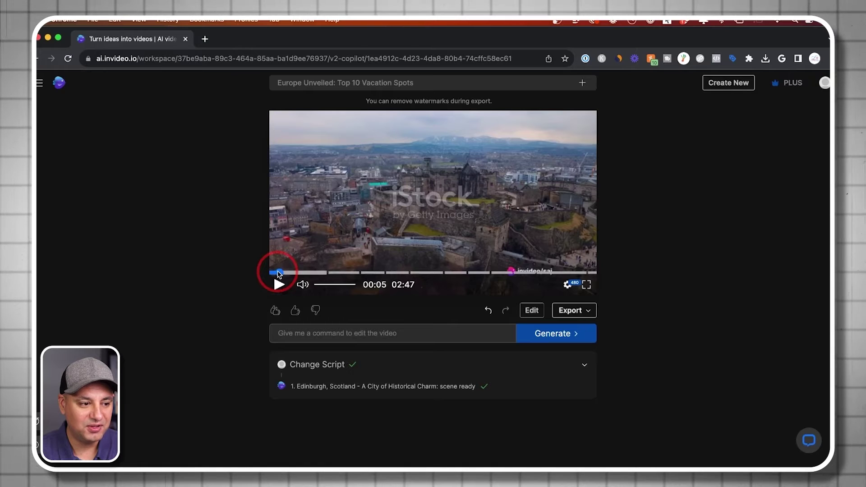
Step: Select scene 1's first clip and search stock footage for 'rome'
click(524, 310)
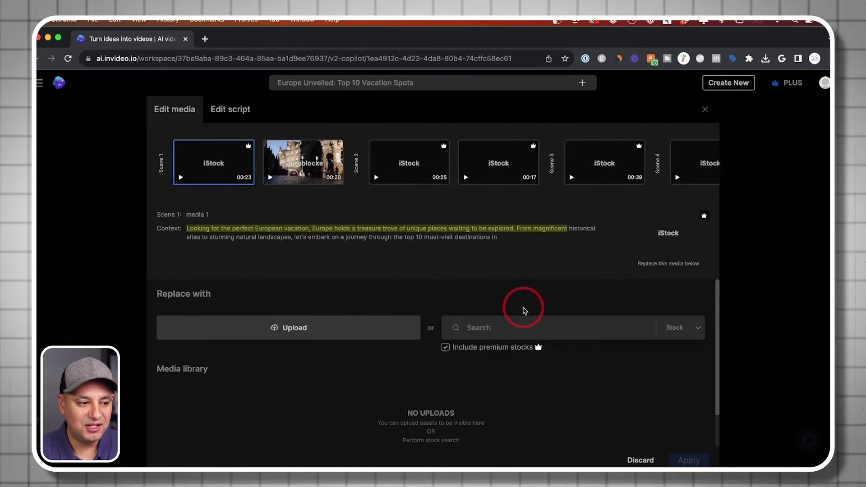
click(176, 171)
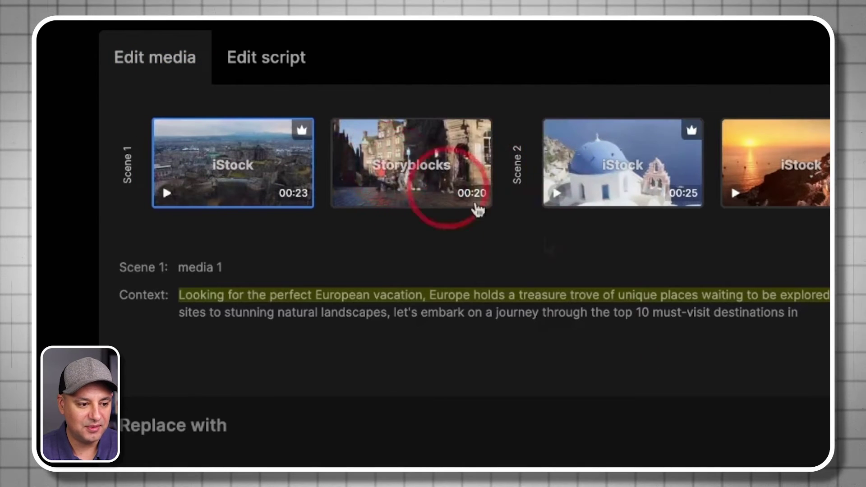
click(461, 302)
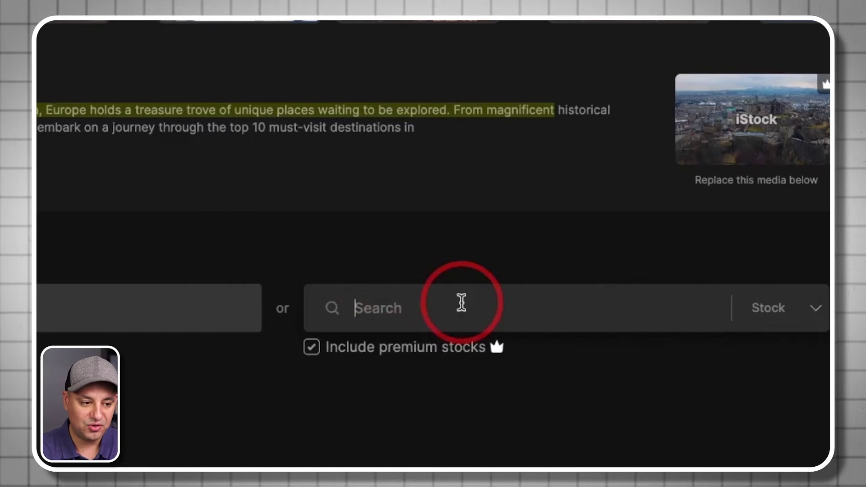
text(rome)
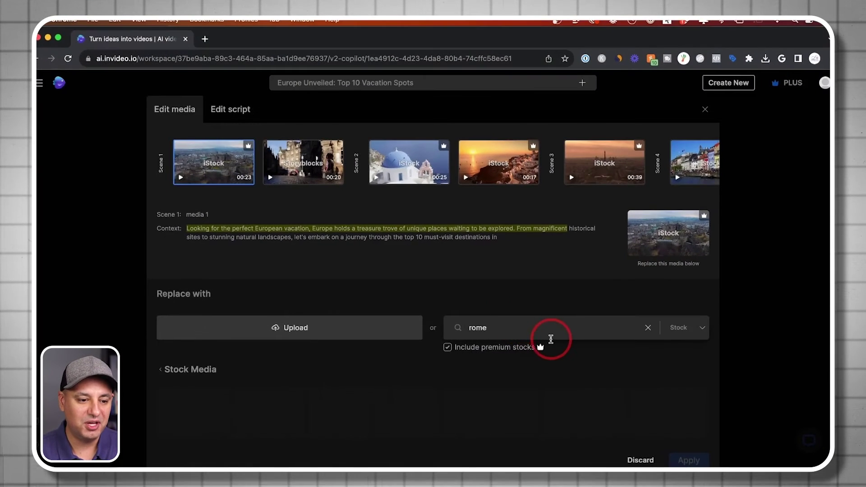
scroll(499, 333, down, 1)
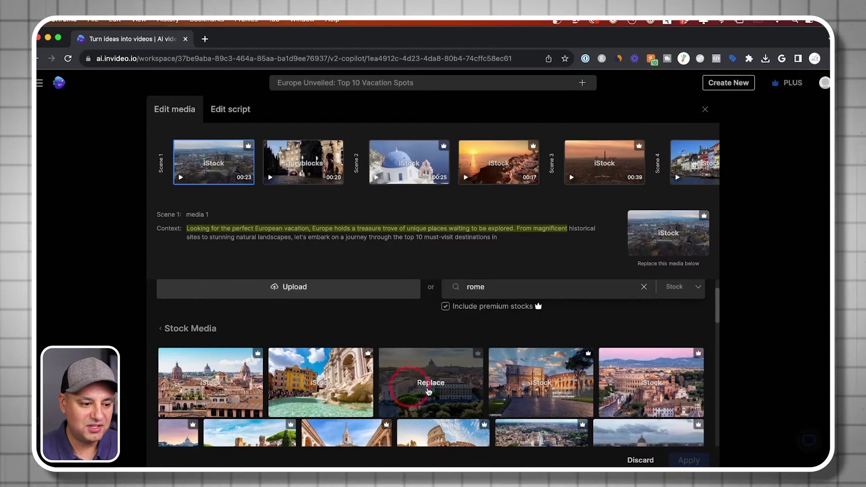
scroll(449, 392, down, 1)
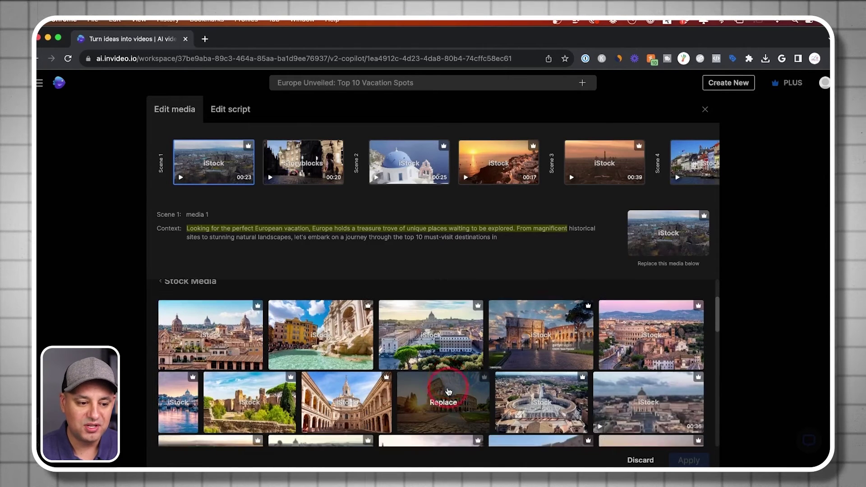
scroll(449, 391, down, 2)
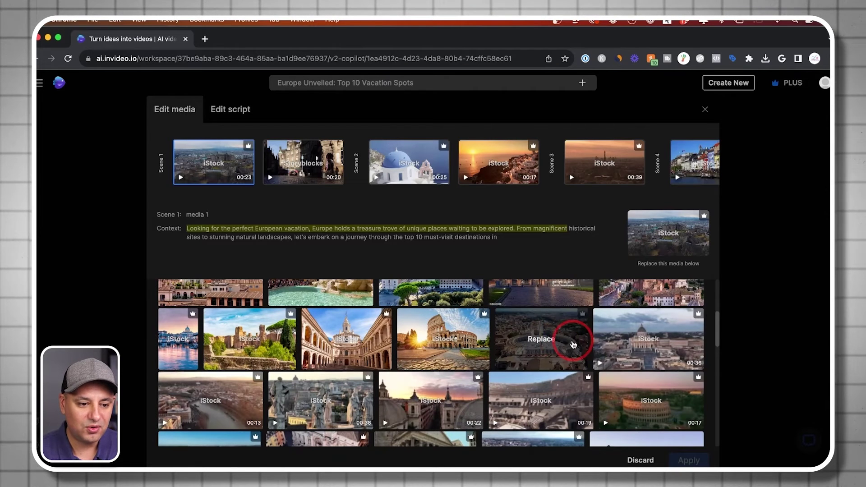
scroll(667, 348, down, 1)
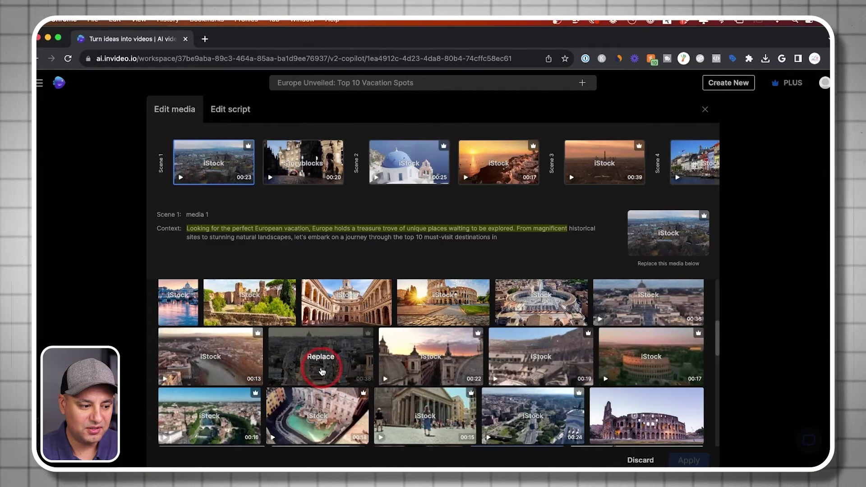
scroll(496, 343, down, 4)
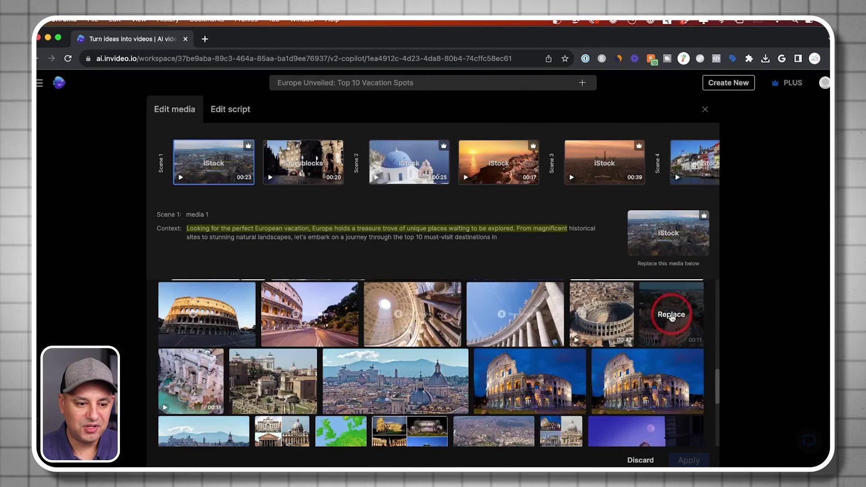
Step: Swap in the 00:11 aerial Colosseum clip, apply it, and play the video
click(671, 316)
click(190, 181)
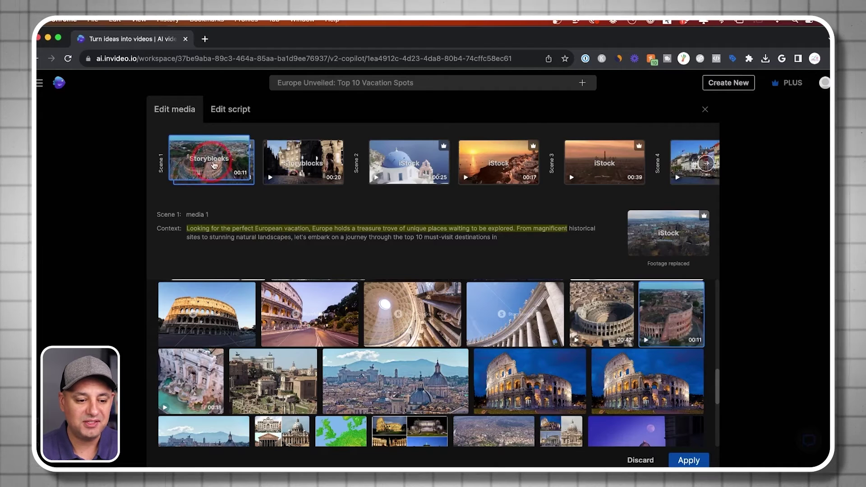
click(682, 461)
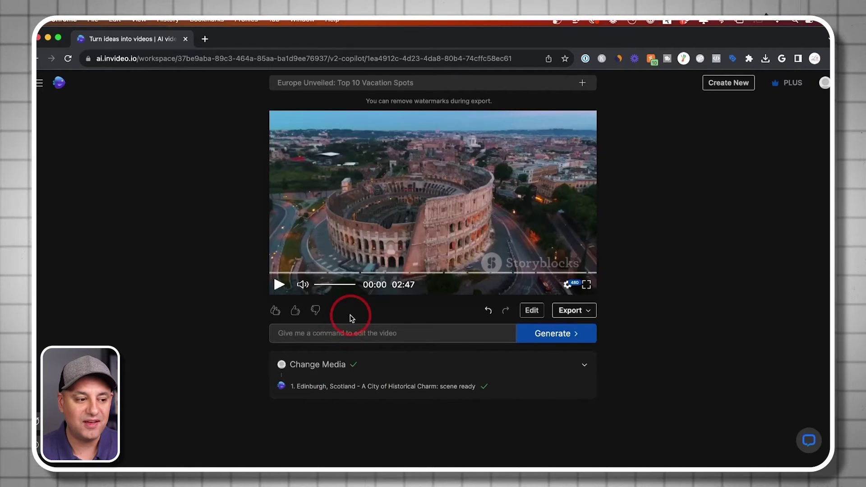
click(279, 285)
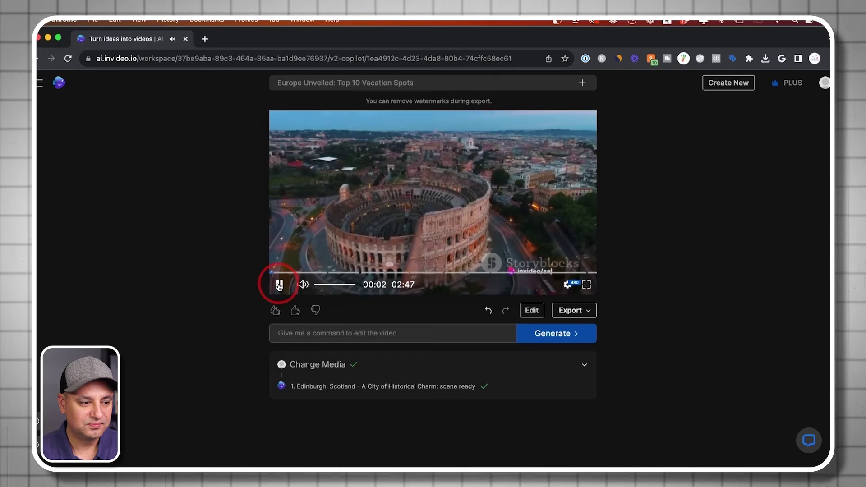
Step: Request an older British voice-over from the command bar and preview the result
click(279, 286)
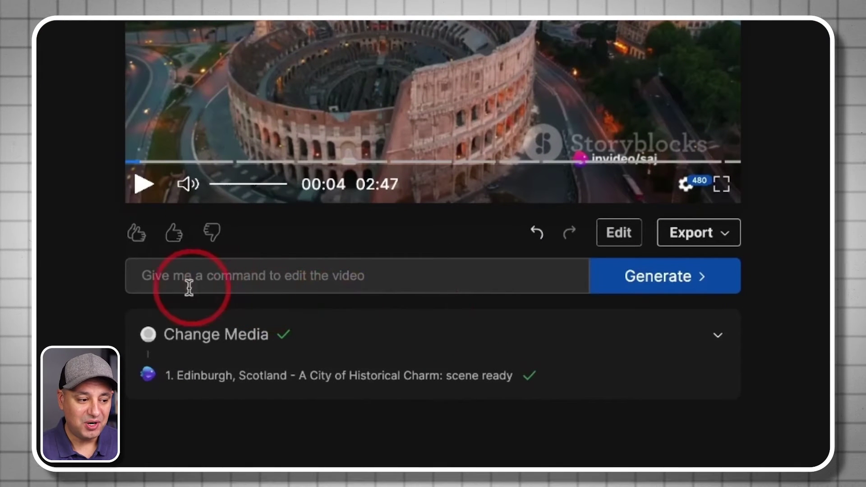
click(310, 281)
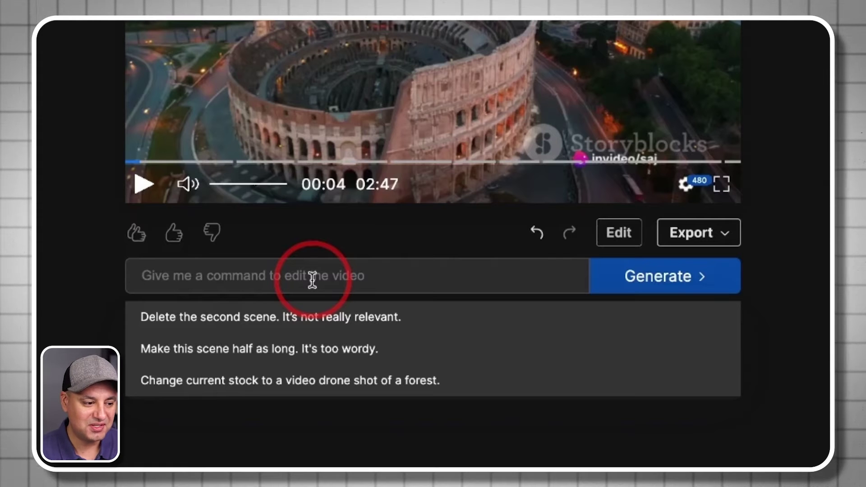
click(312, 279)
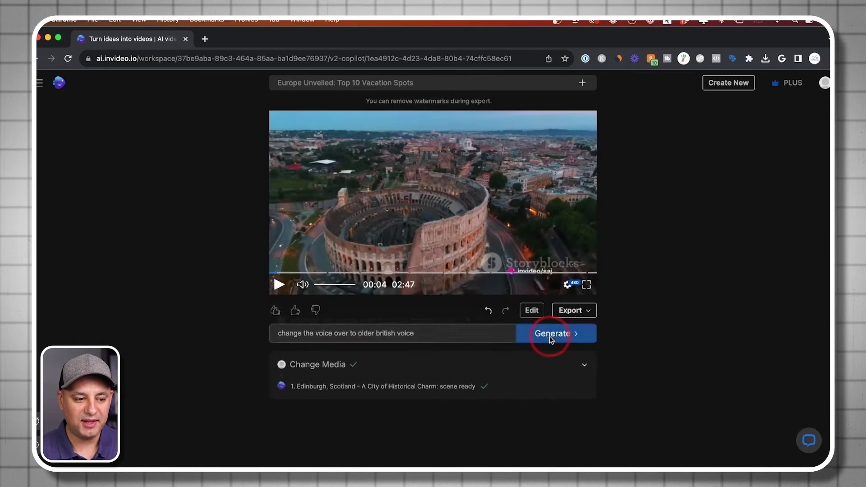
click(654, 285)
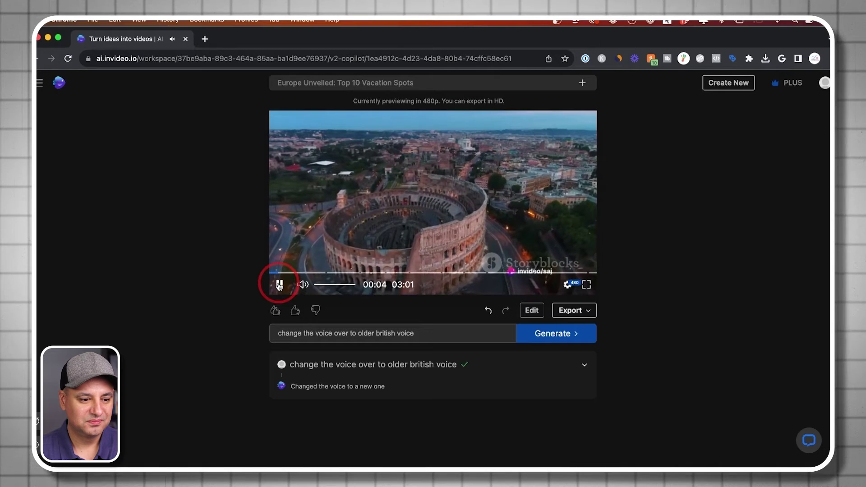
click(280, 286)
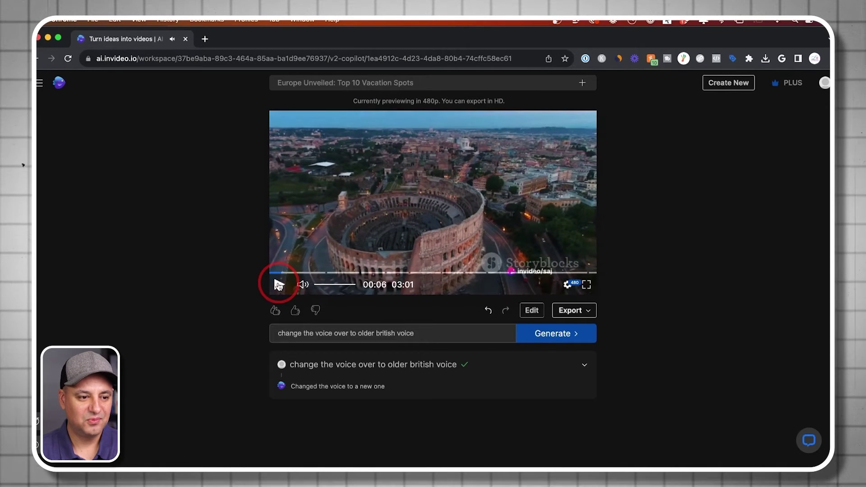
click(429, 333)
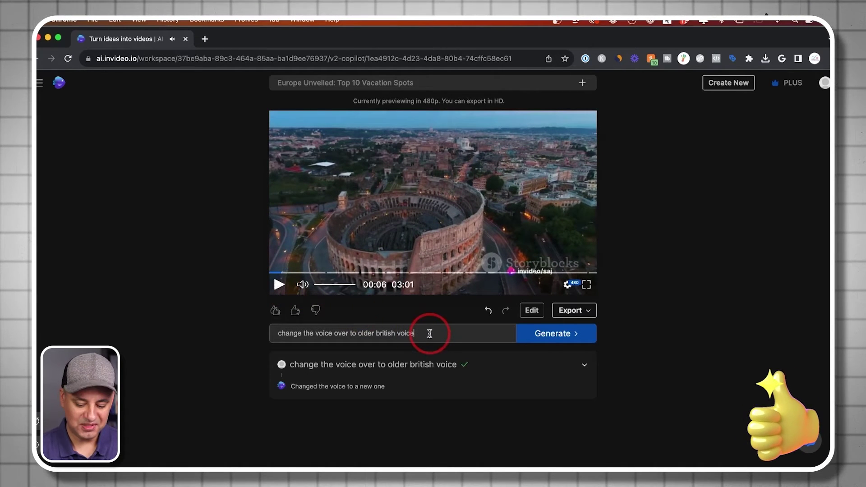
Step: Replace the command with 'make the music more epic' and generate it
key(BackSpace)
text(make the music more epic)
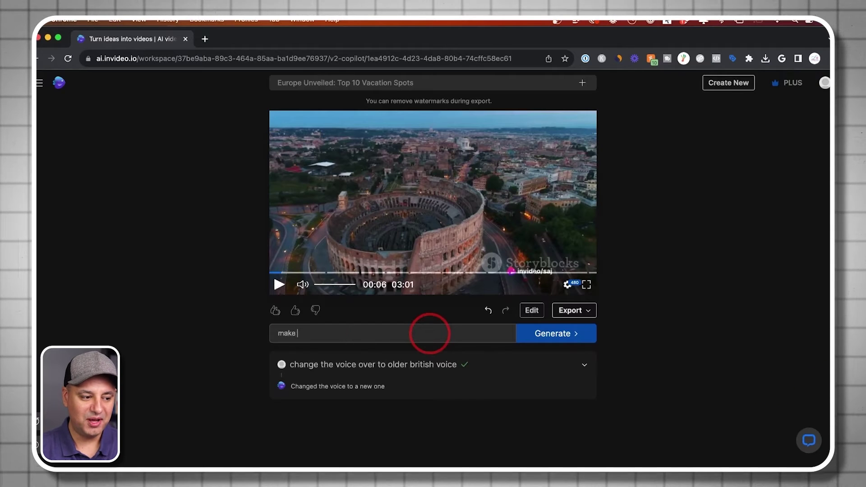
click(547, 335)
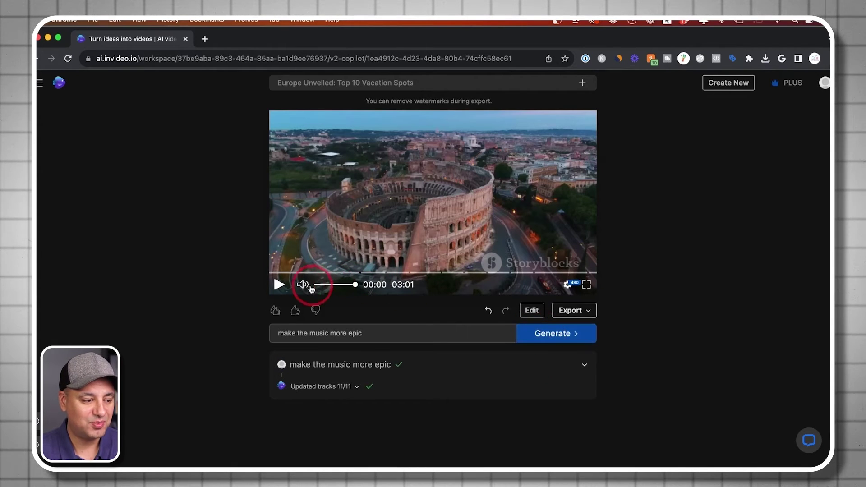
Step: Play the video from the Greek Islands to Barcelona, then select the Barcelona clip for editing
click(332, 273)
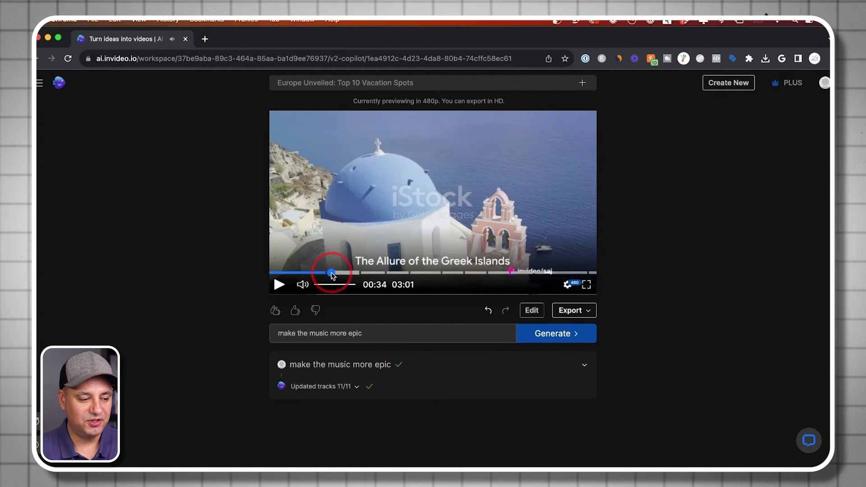
click(279, 286)
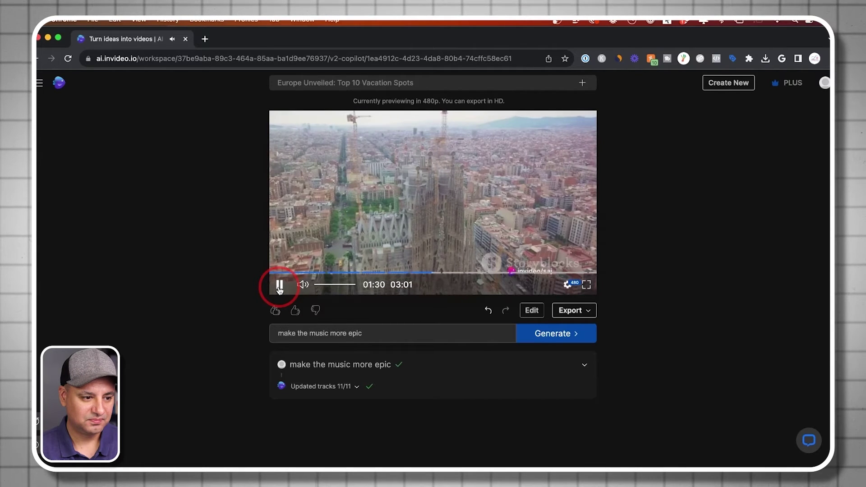
click(280, 285)
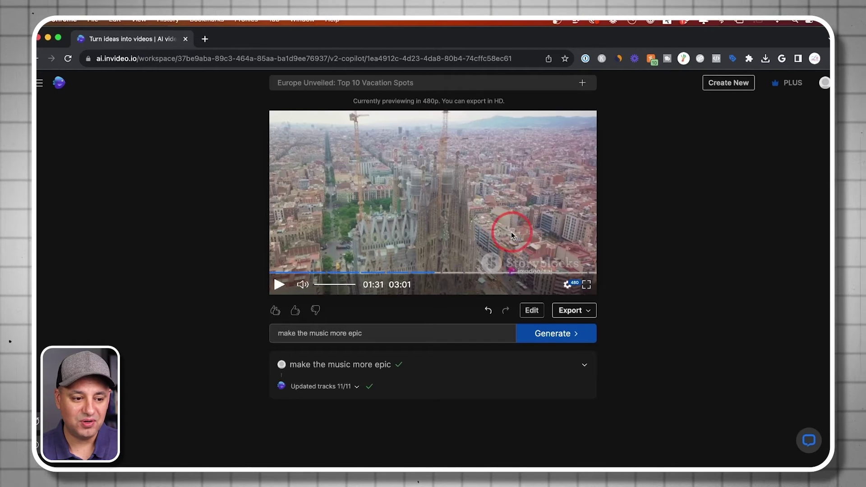
click(533, 310)
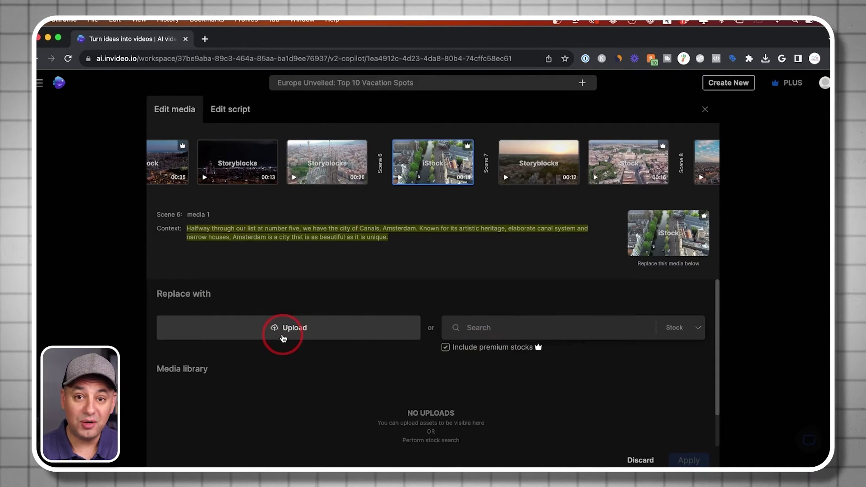
click(326, 165)
Step: Leave the Barcelona clip unchanged in the media editor and bring up the export options
click(297, 332)
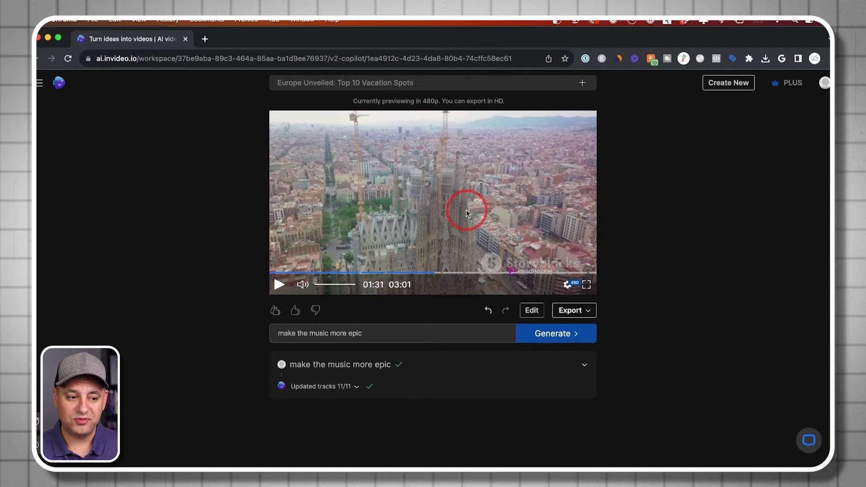
click(587, 313)
Step: Export the Europe video at 1080p with no watermarks and branding None, then watch it full screen
click(581, 334)
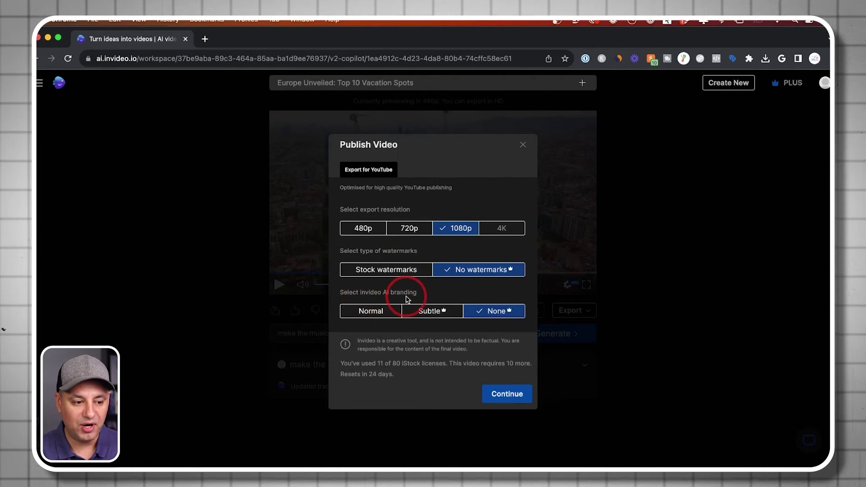
click(367, 314)
click(494, 312)
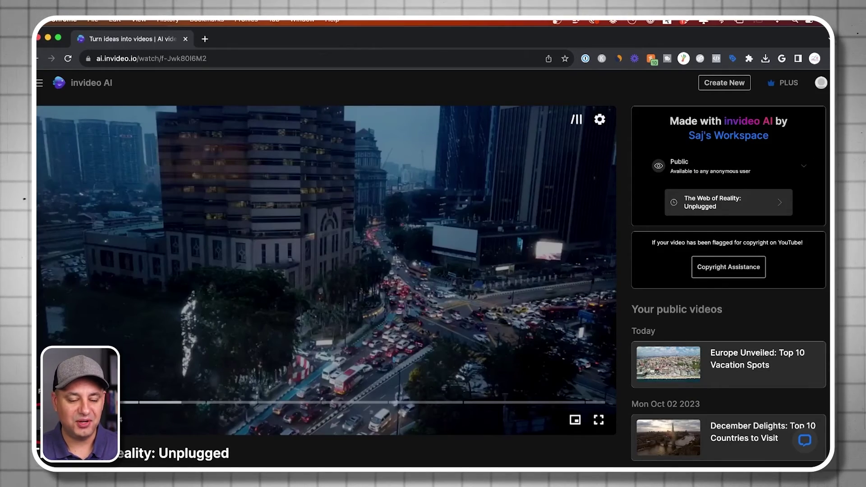
key(f)
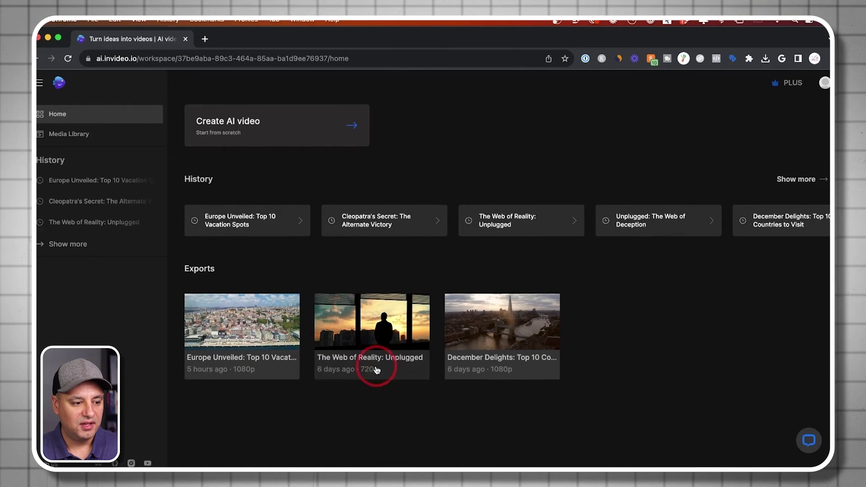
Step: Download The Web of Reality: Unplugged export as a 34.3 MB MP4, then go back to the workspace home
click(357, 326)
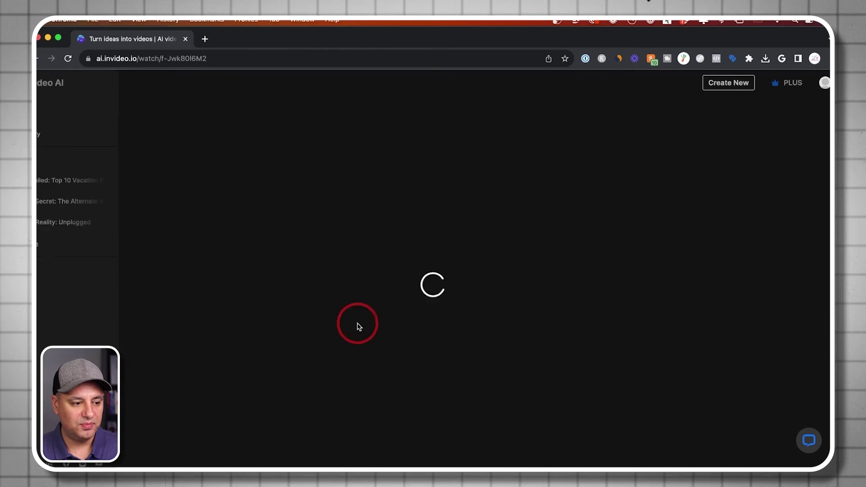
scroll(406, 285, down, 5)
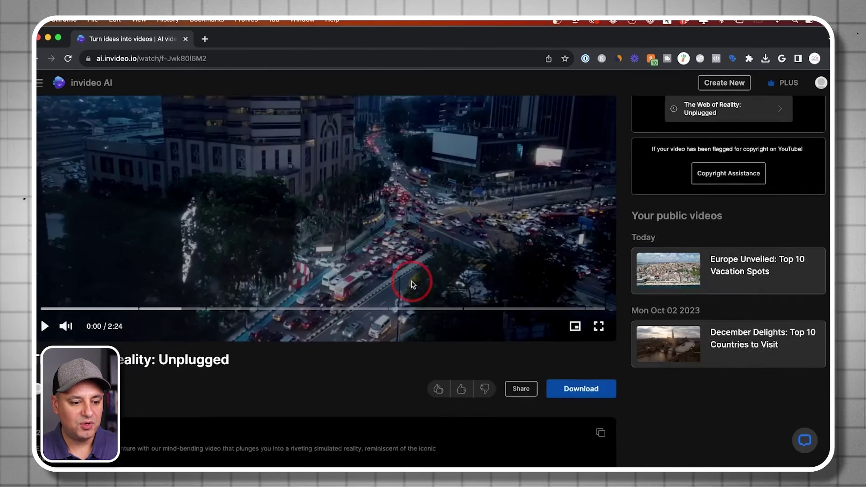
click(588, 329)
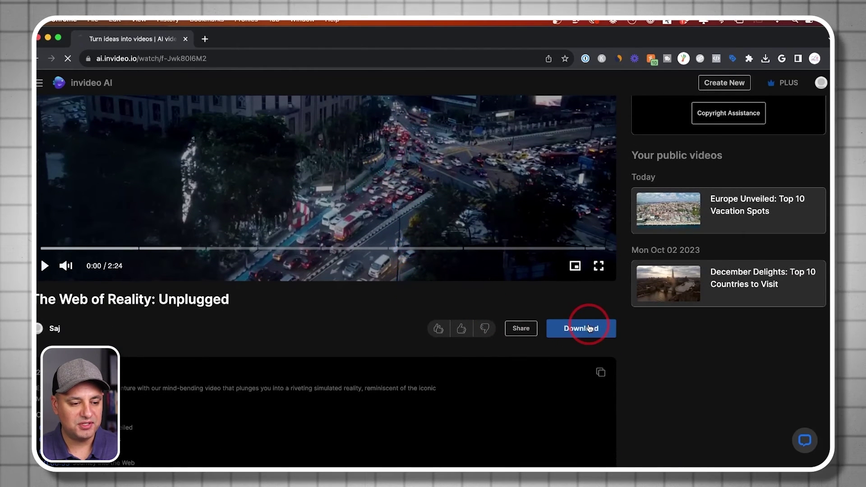
click(766, 59)
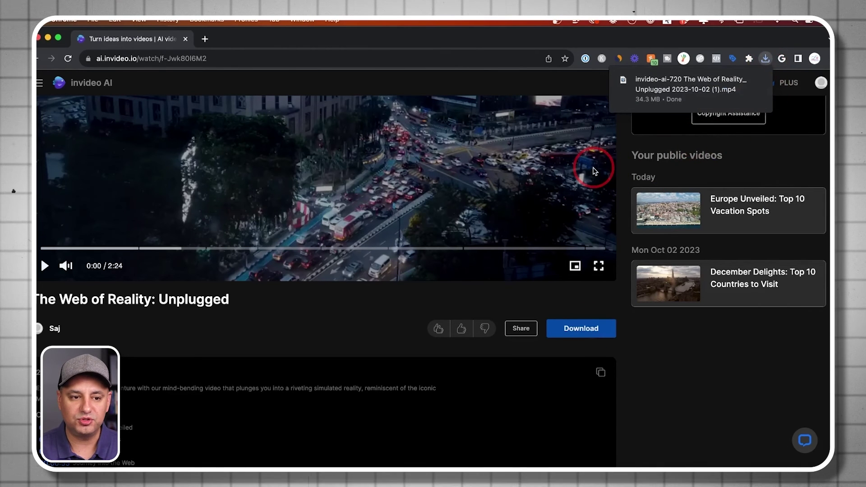
scroll(465, 194, up, 5)
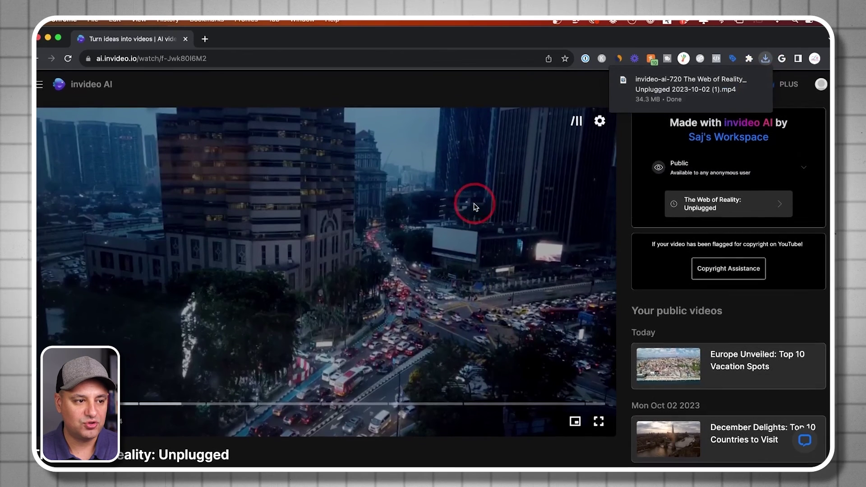
click(93, 84)
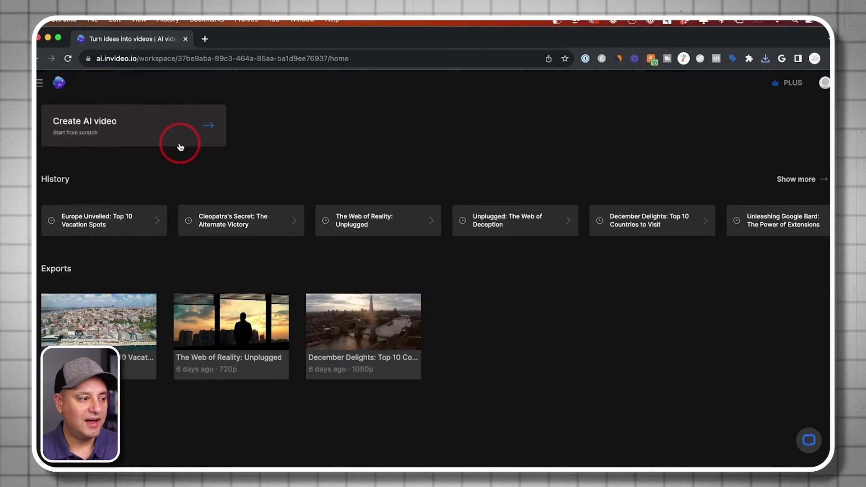
Step: Start a new AI video with the YouTube shorts workflow and paste in the Earth history topic
click(151, 126)
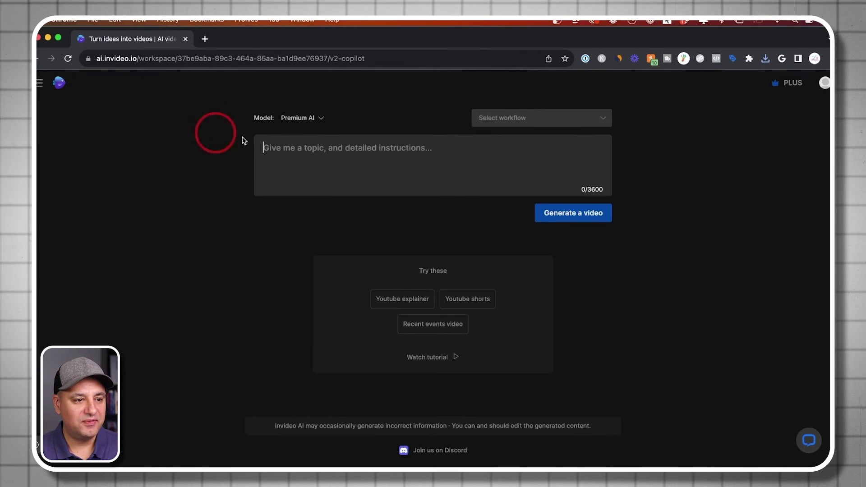
click(555, 123)
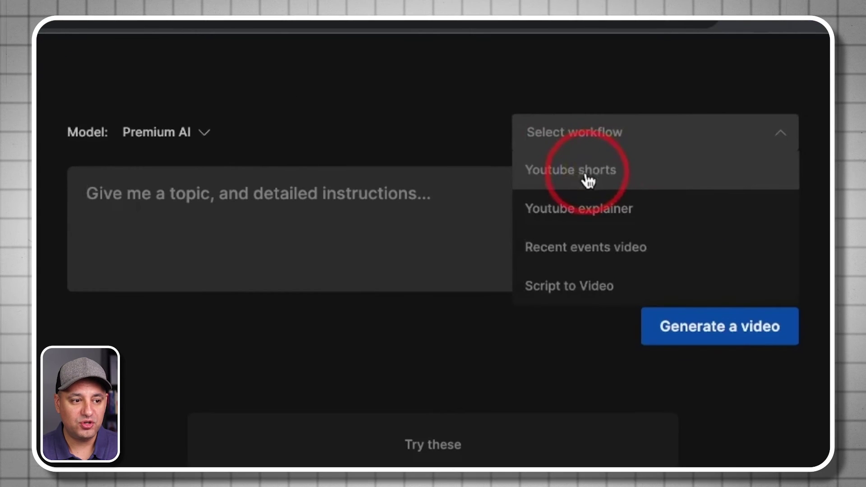
click(587, 176)
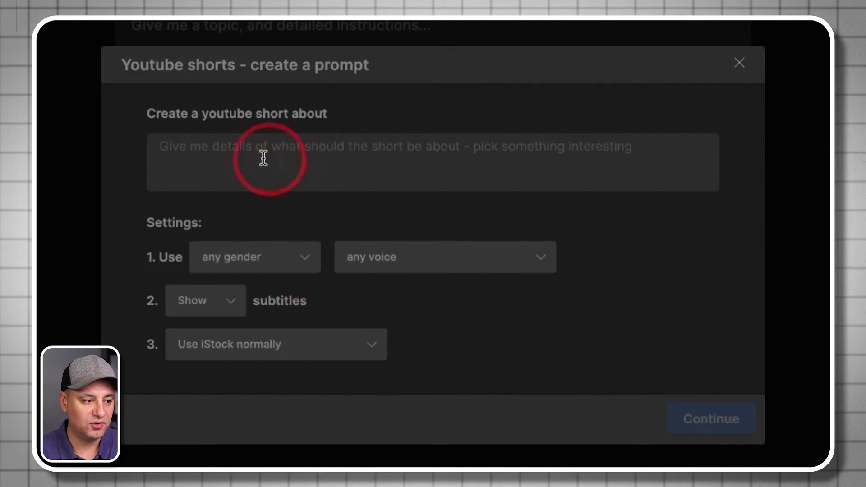
click(208, 135)
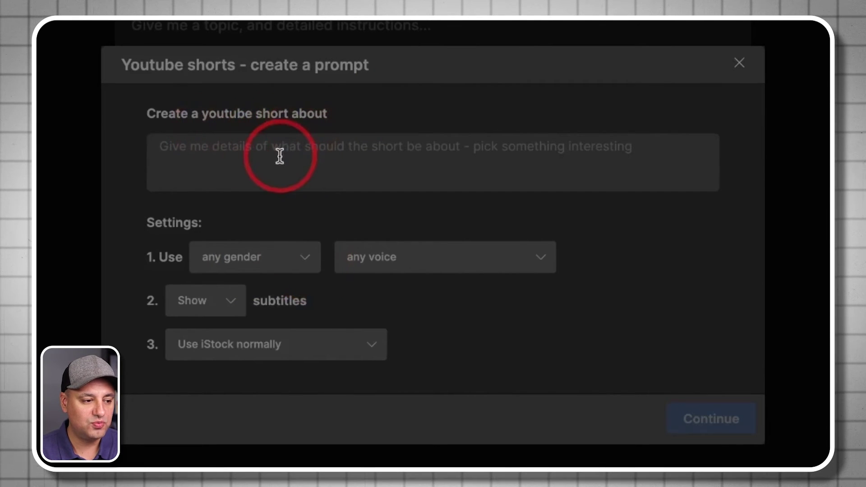
text(a brief history of earth)
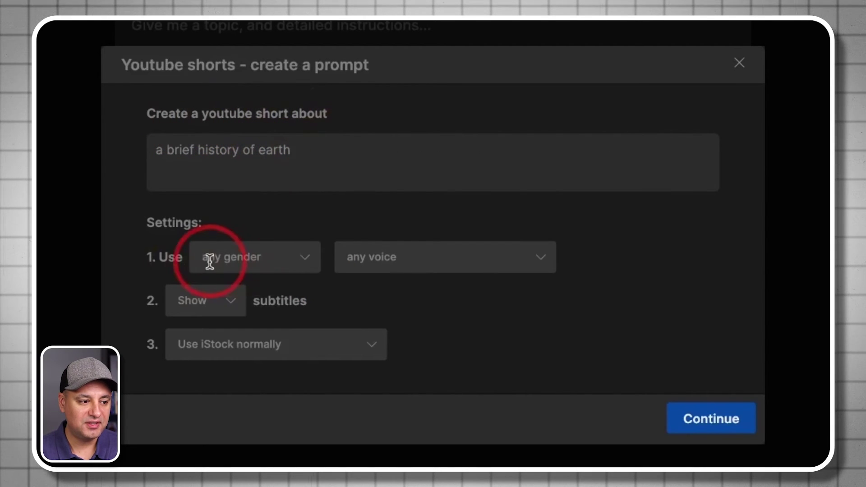
Step: Set the narrator to a female with a clear American voice
click(258, 259)
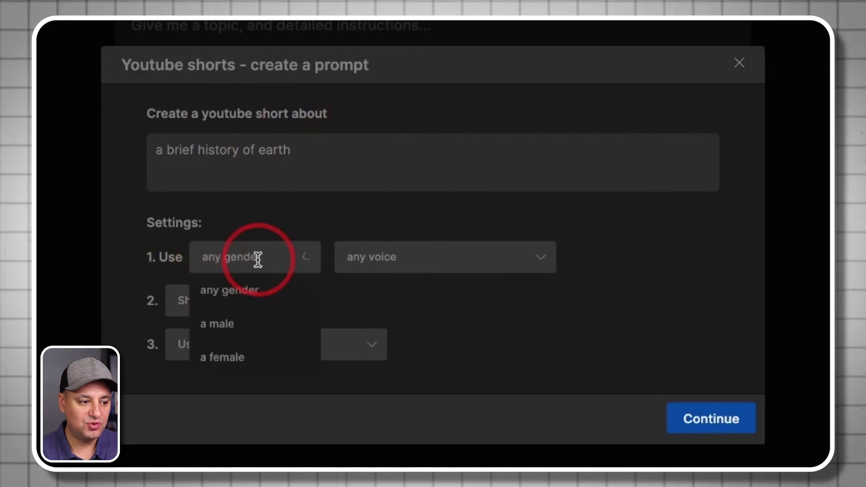
click(262, 360)
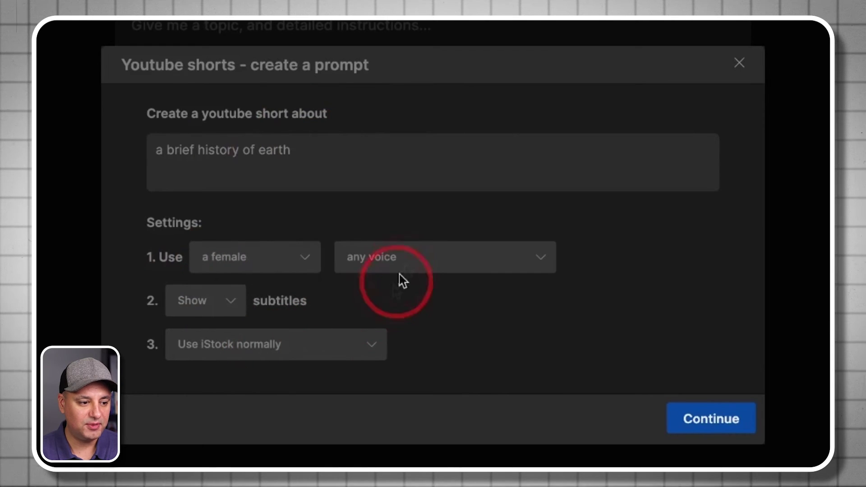
click(409, 259)
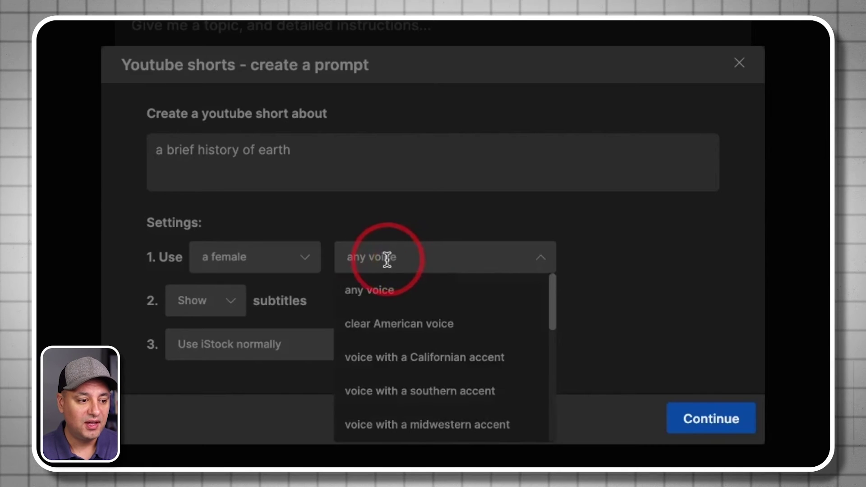
scroll(445, 303, down, 1)
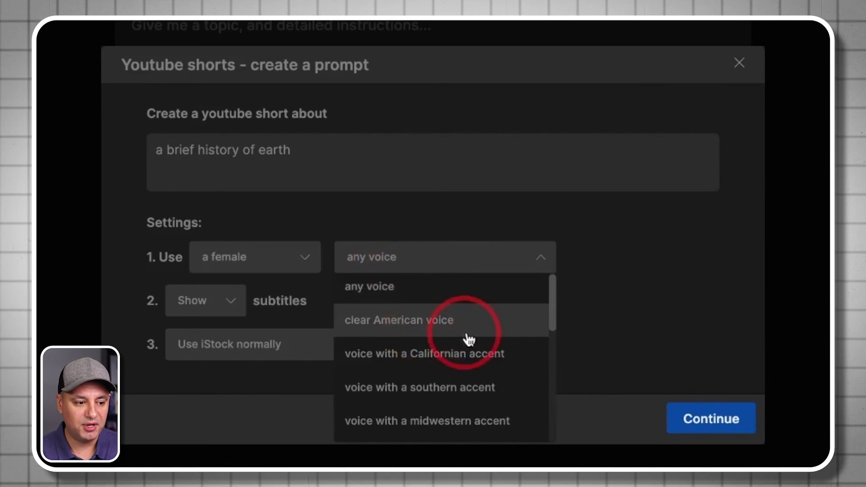
scroll(465, 381, down, 3)
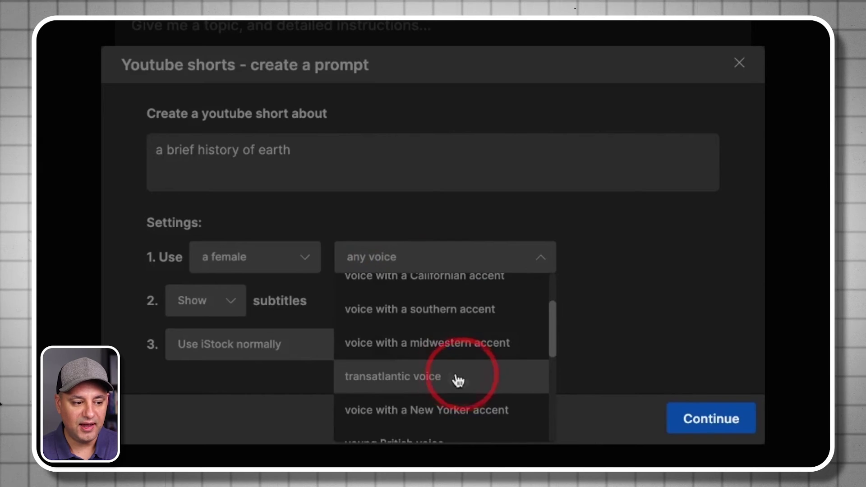
scroll(496, 380, up, 3)
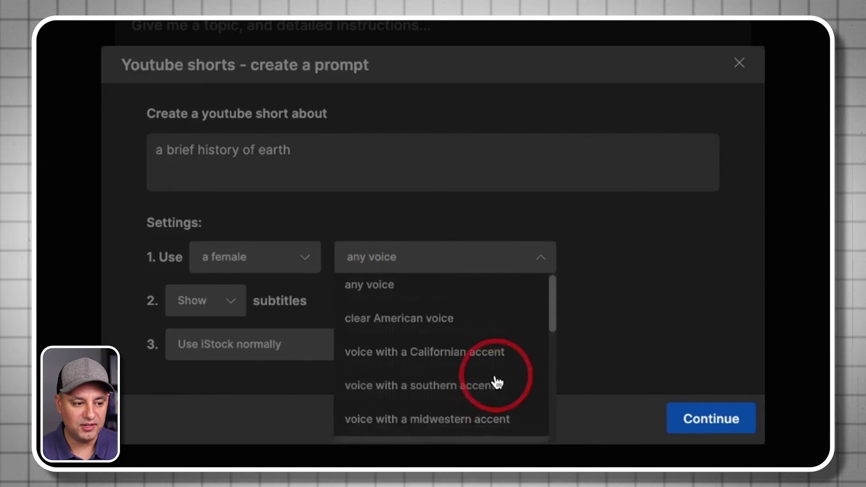
click(419, 337)
Step: Keep subtitles shown and normal iStock usage, and confirm the settings into the prompt
click(211, 306)
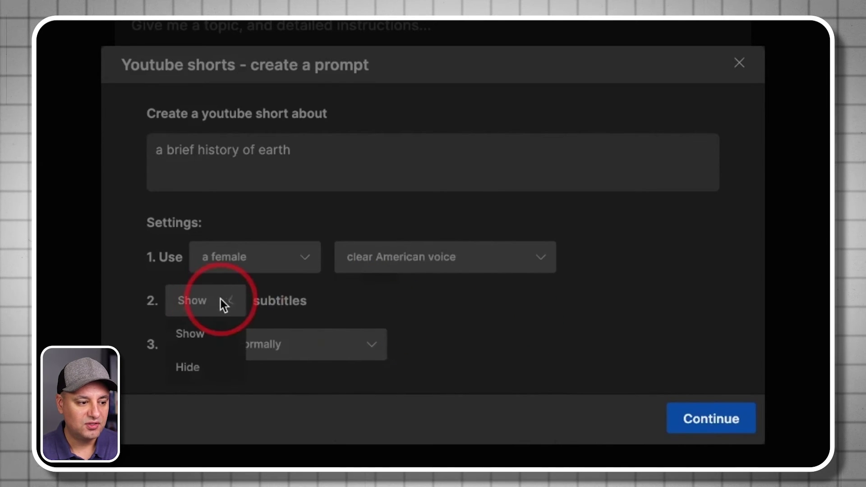
click(212, 336)
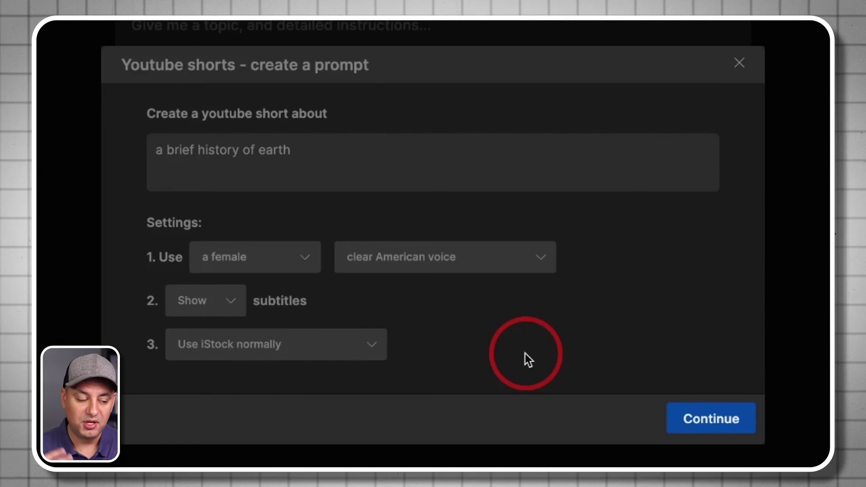
click(319, 344)
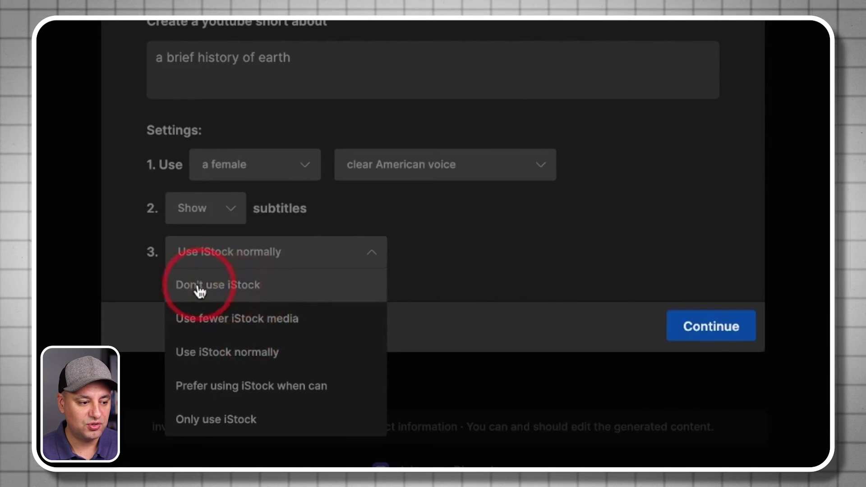
click(303, 207)
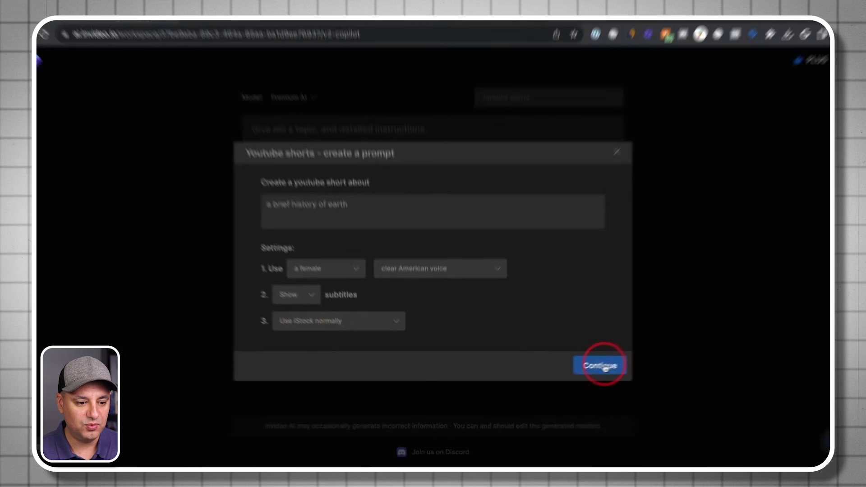
click(712, 326)
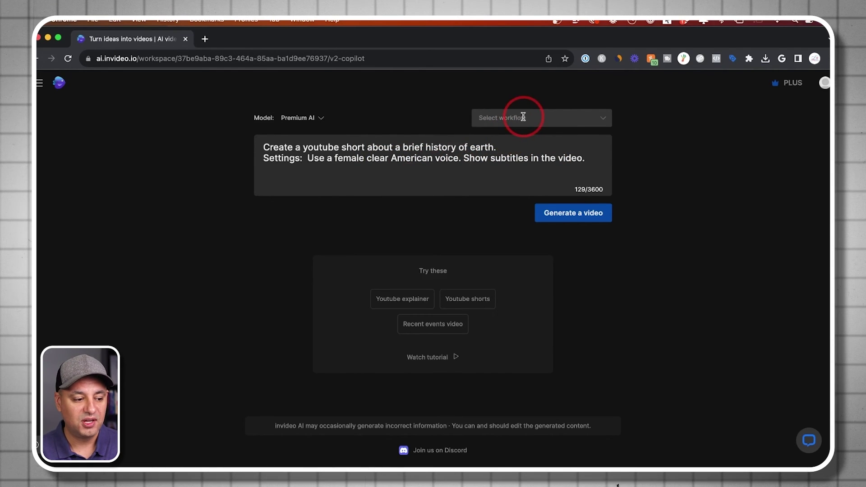
Step: Submit the prompt, choose the General Public audience, and generate with Minimalist Modern for YouTube Shorts
click(583, 221)
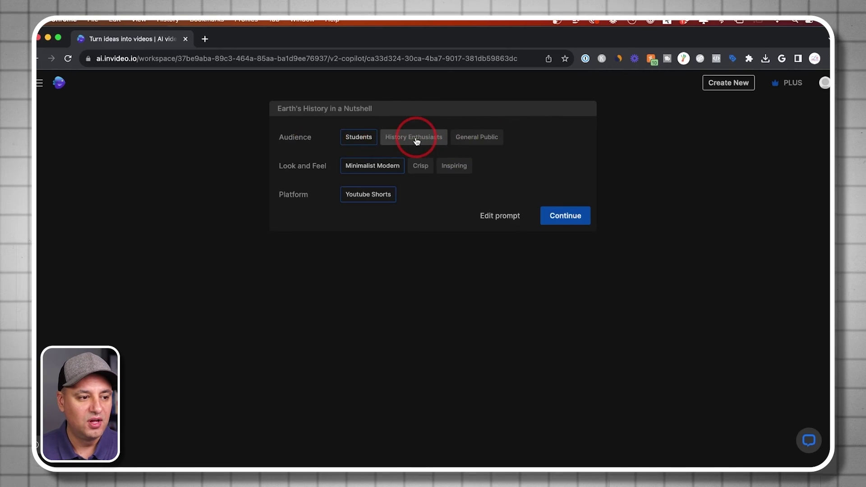
click(472, 138)
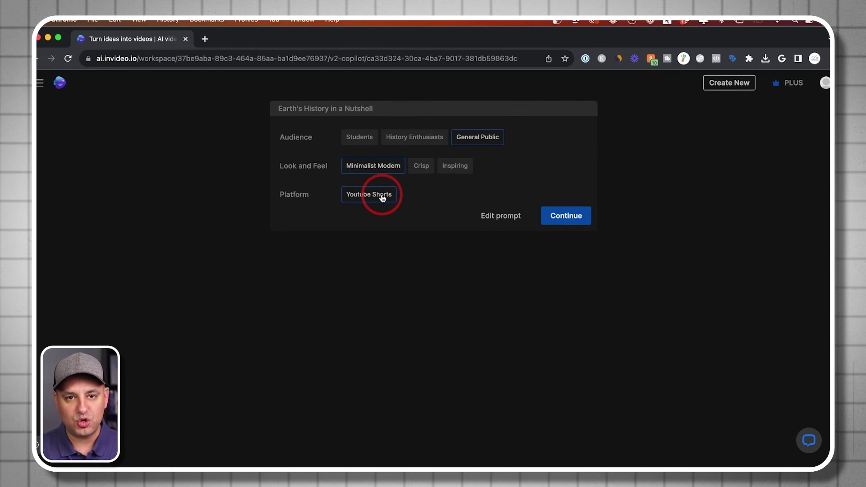
click(579, 219)
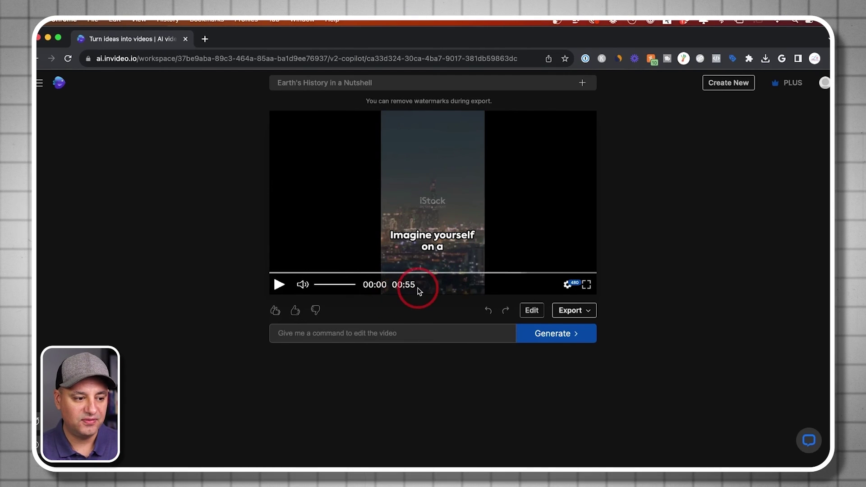
Step: Watch the 55-second short full screen from its midpoint, then bring up the scene media editor
click(424, 272)
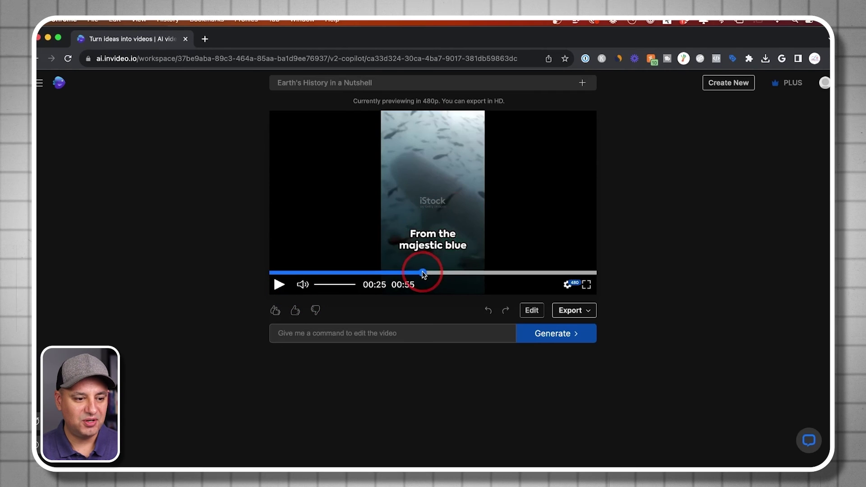
click(587, 285)
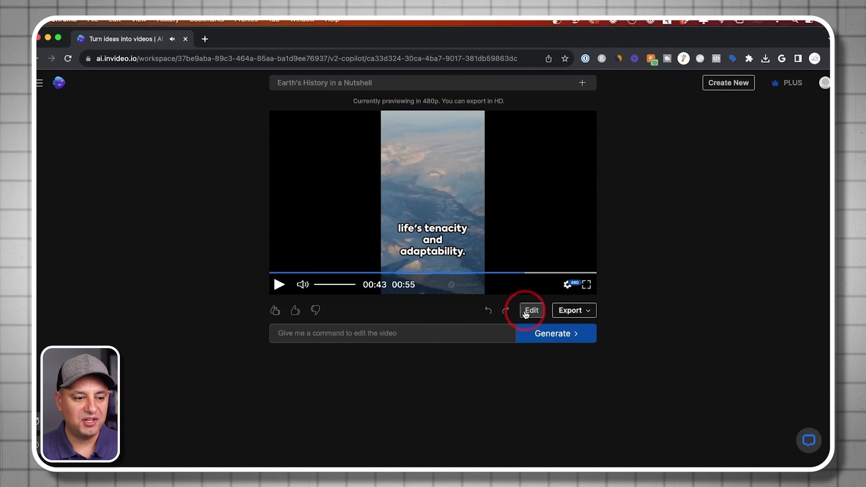
click(357, 181)
Step: Replace the green-screen globe clip with a 00:15 iStock 'earth' stock clip and apply the change
click(339, 176)
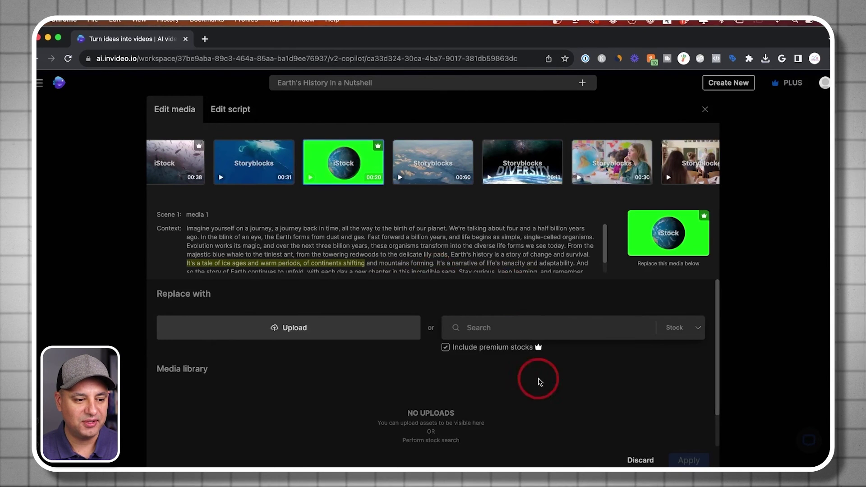
click(522, 324)
text(earth)
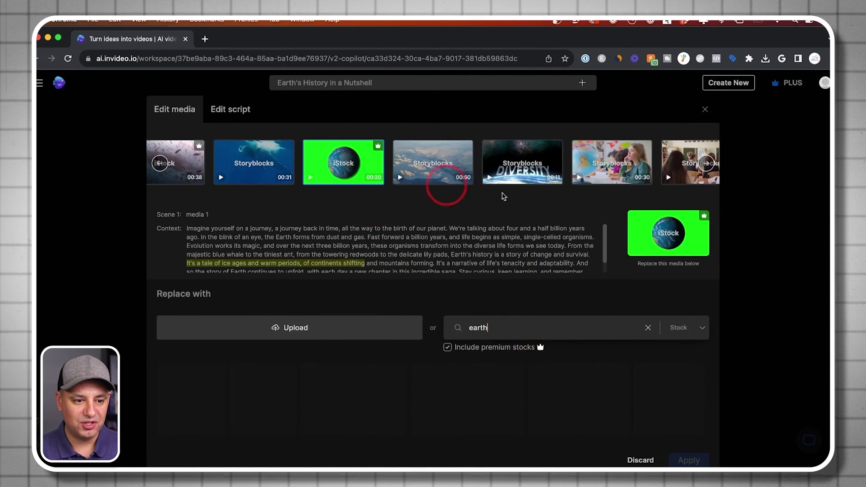
scroll(579, 374, down, 2)
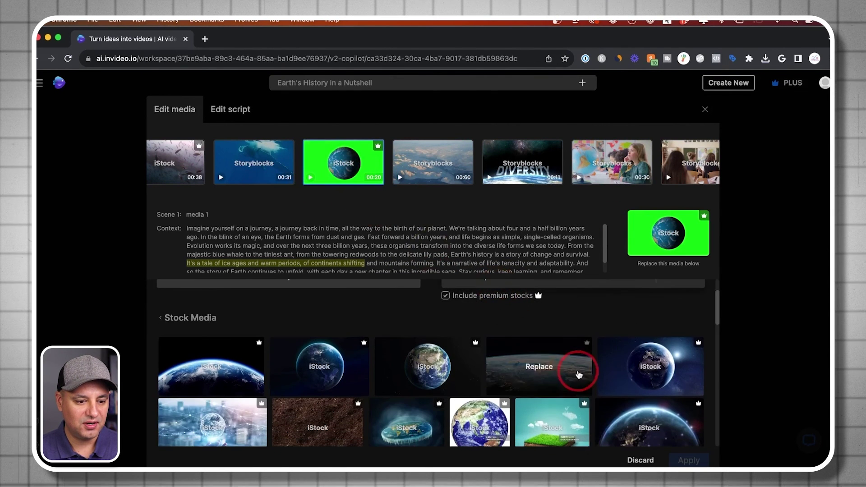
scroll(542, 367, down, 2)
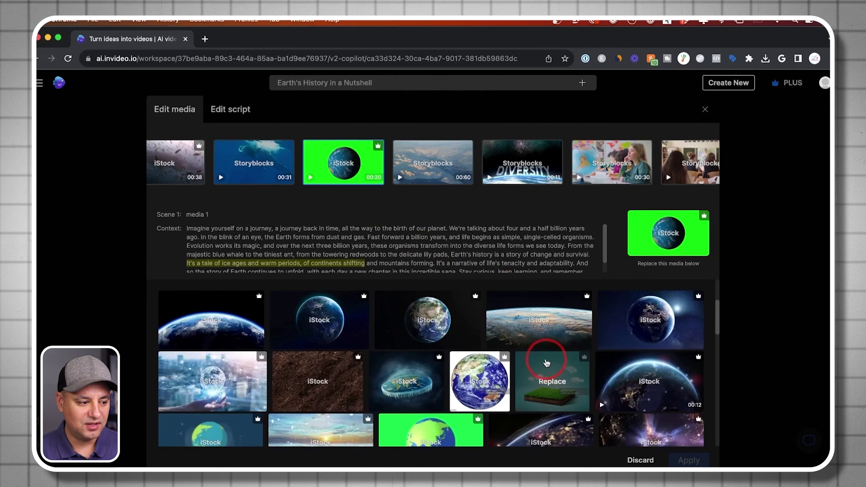
scroll(546, 362, down, 4)
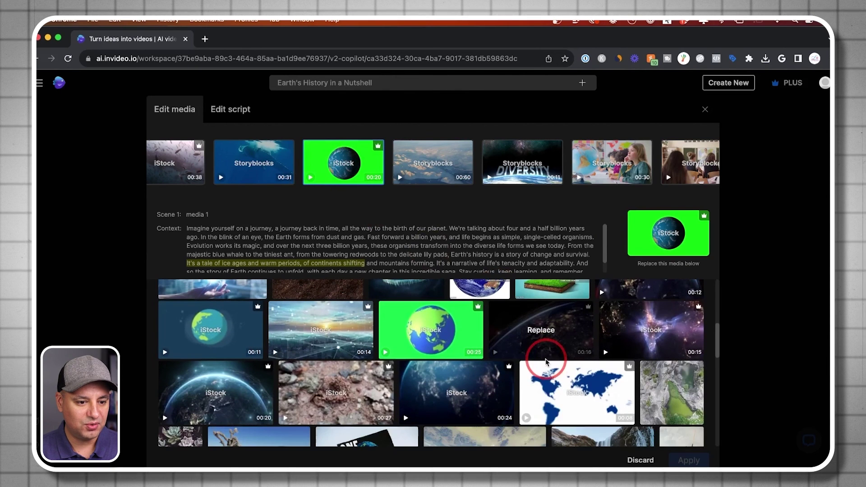
click(648, 336)
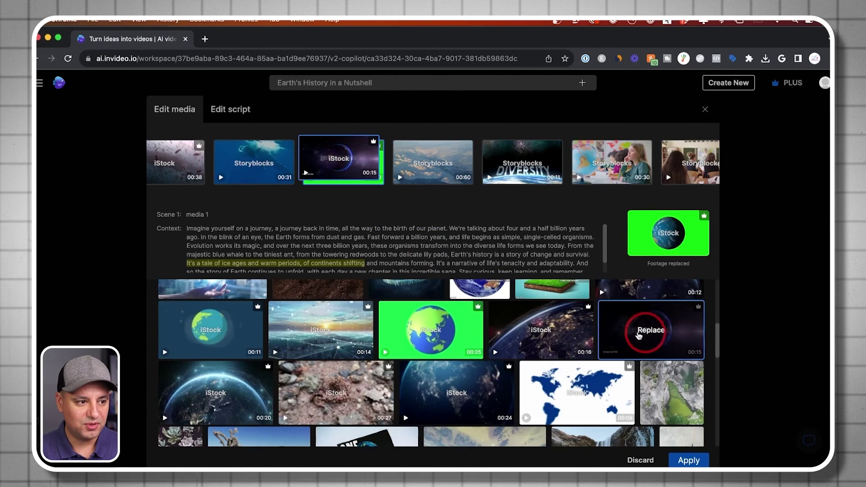
click(689, 461)
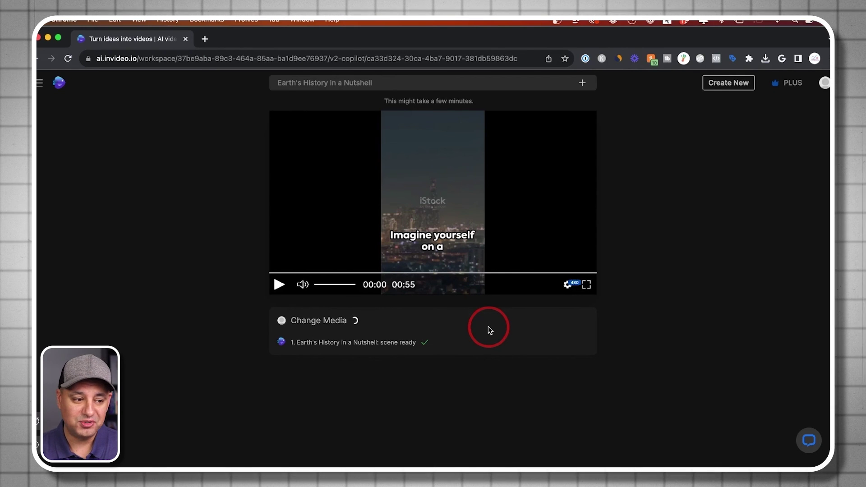
Step: Open the Publish Video dialog for the short, keeping 1080p, no watermarks and no branding
click(573, 310)
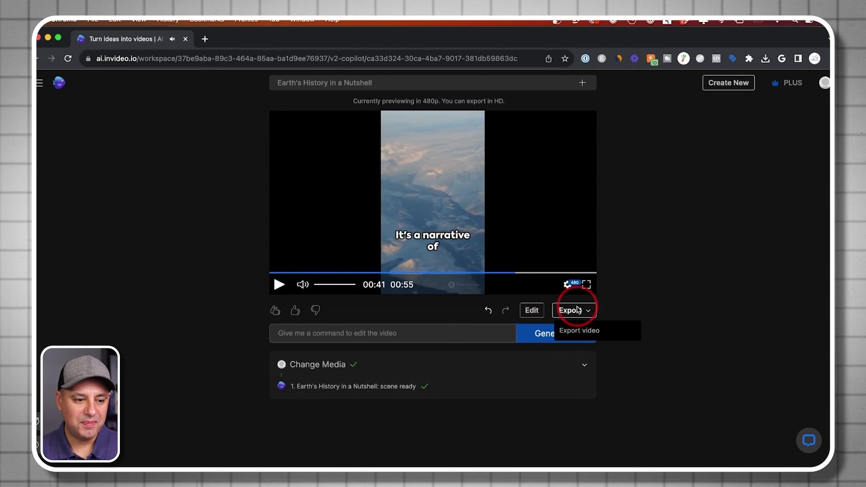
click(575, 331)
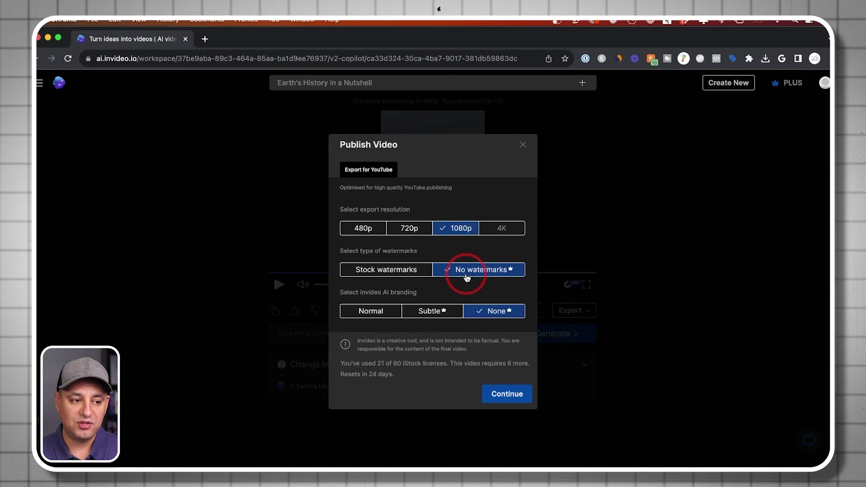
click(458, 237)
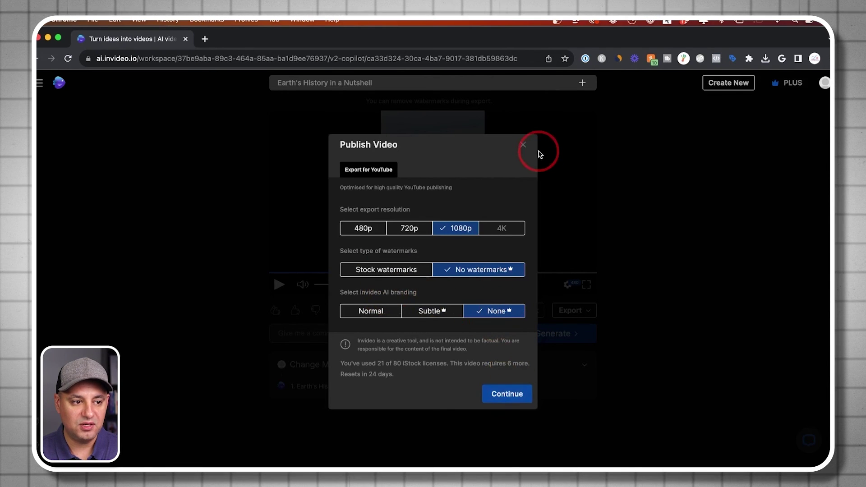
Step: Dismiss the Publish Video dialog to return to the 0:55 short's preview
click(523, 146)
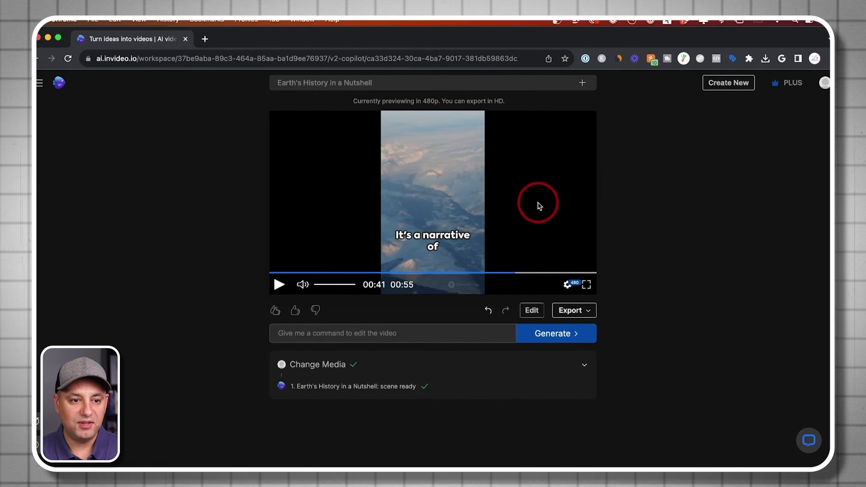